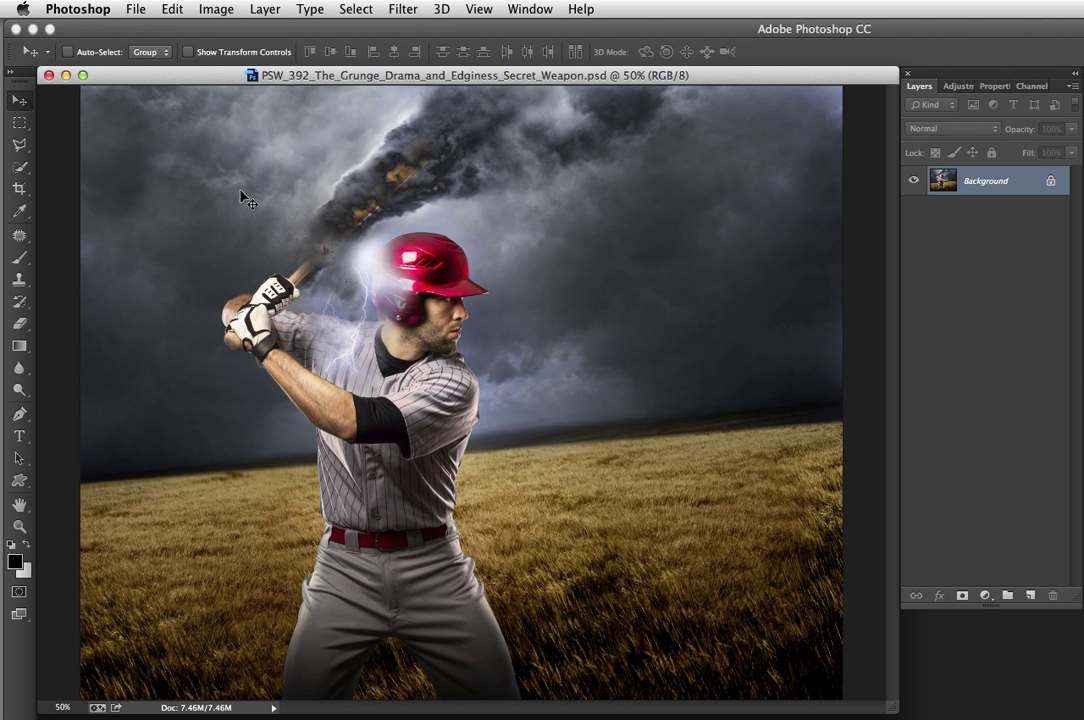
Duplicate the baseball player image under the default copy name and fit its window to the image.
click(217, 9)
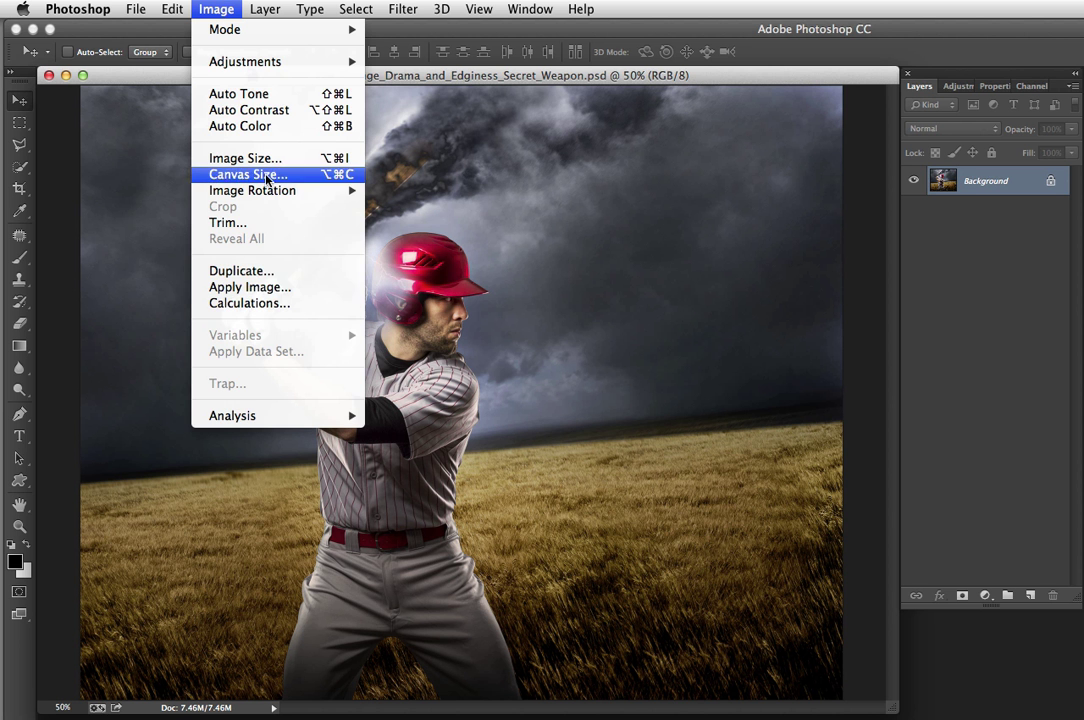
click(254, 277)
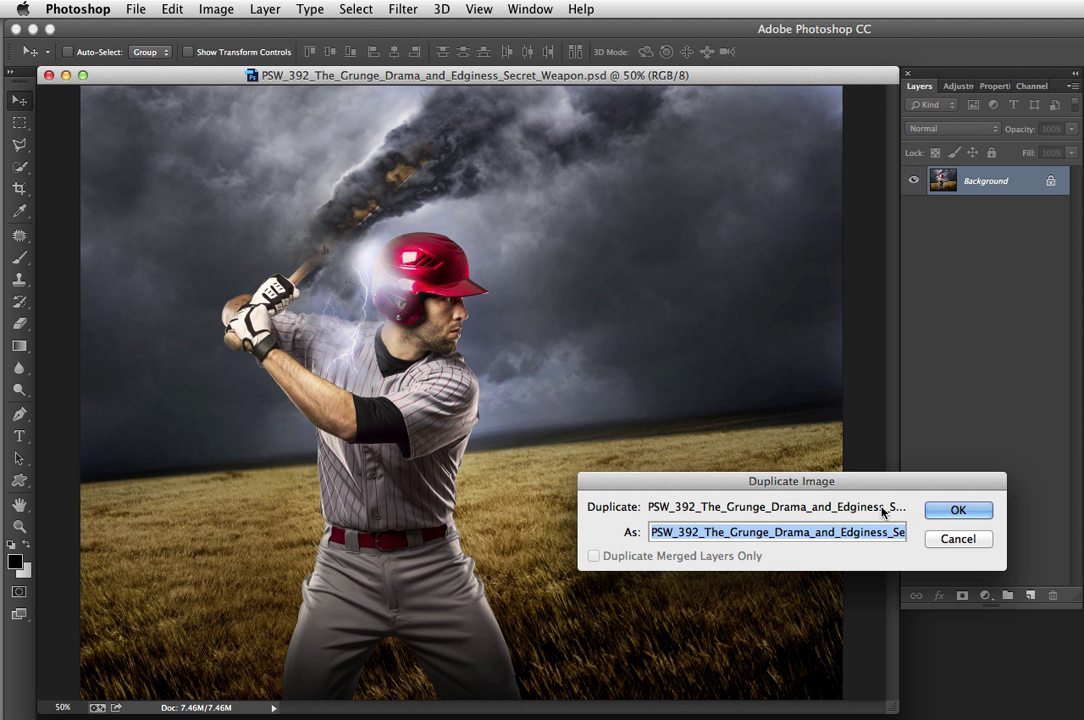
click(958, 512)
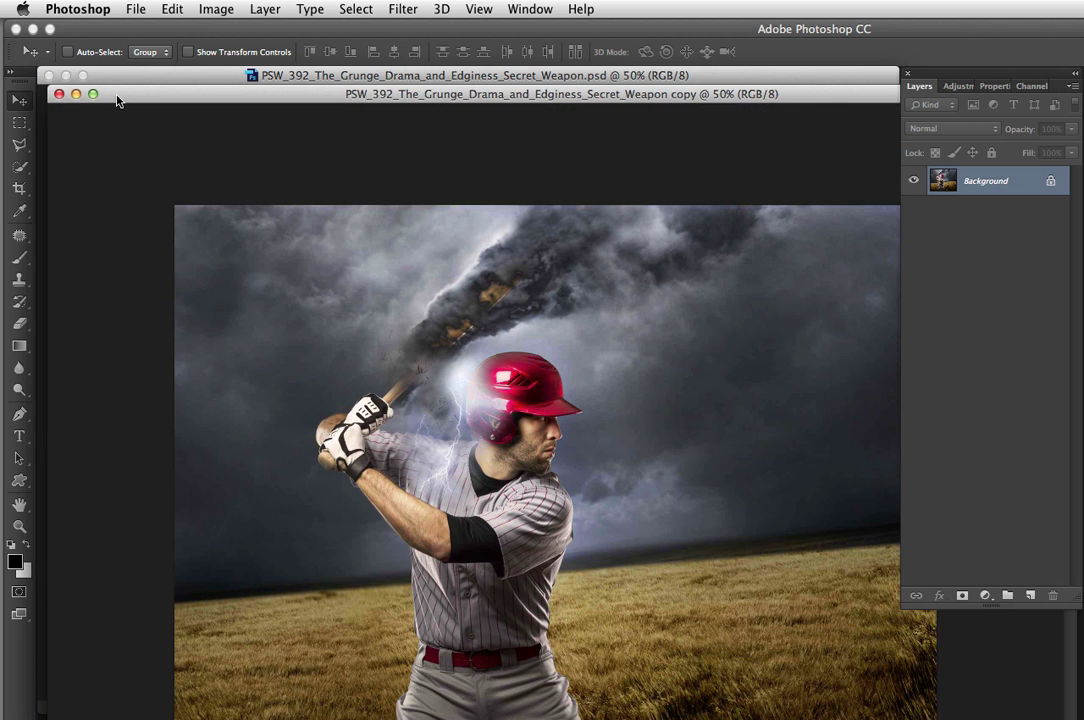
click(93, 94)
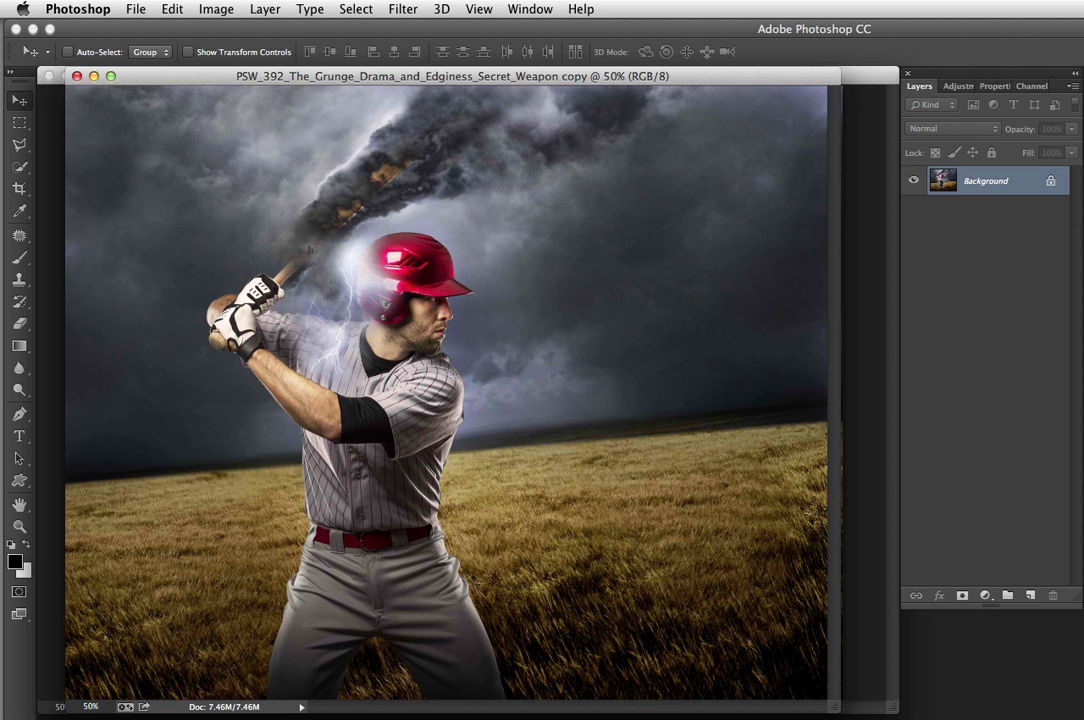
Start an HDR Toning adjustment on the duplicate and set its Saturation to -100%.
click(215, 10)
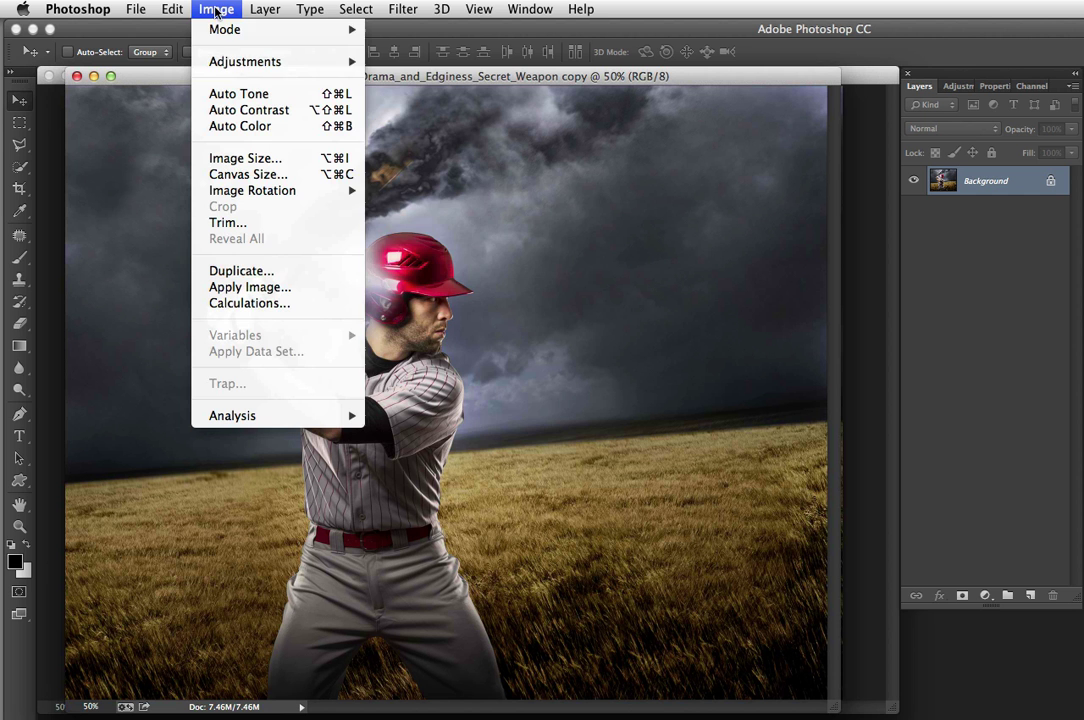
mouse_move(195, 60)
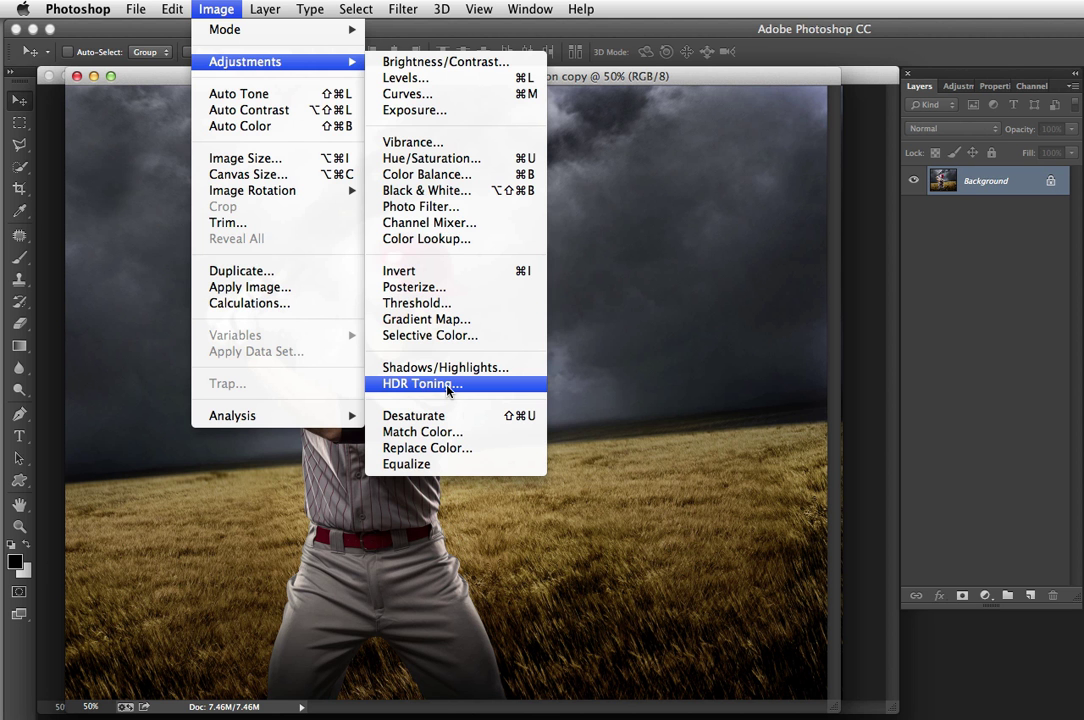
mouse_move(252, 9)
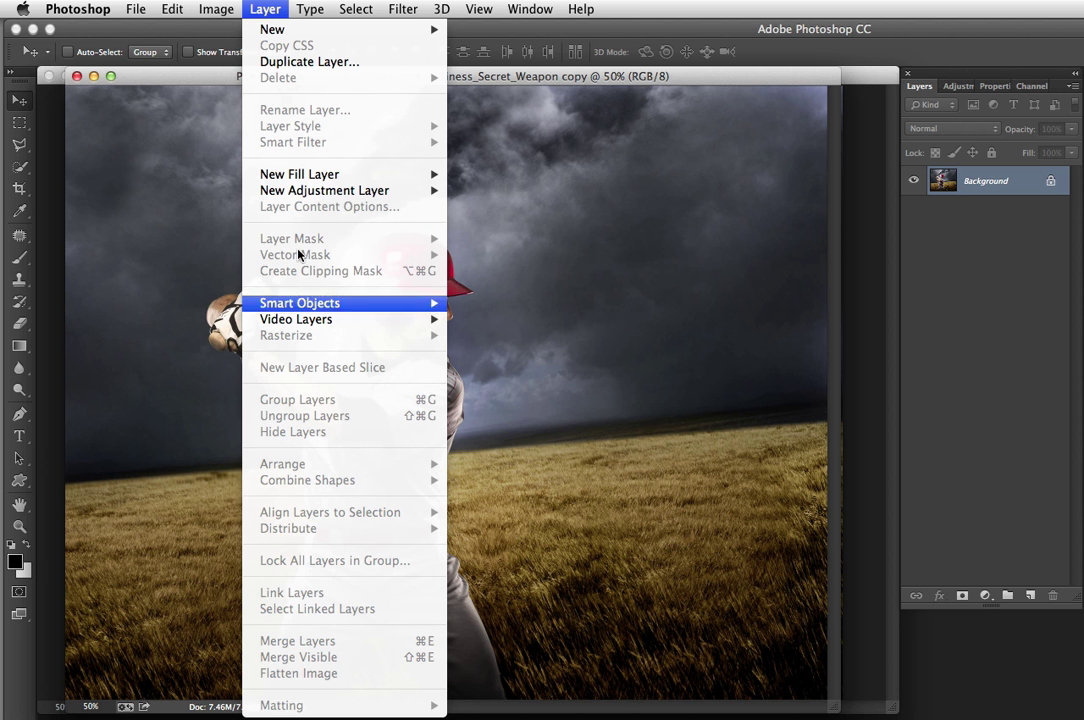
mouse_move(193, 9)
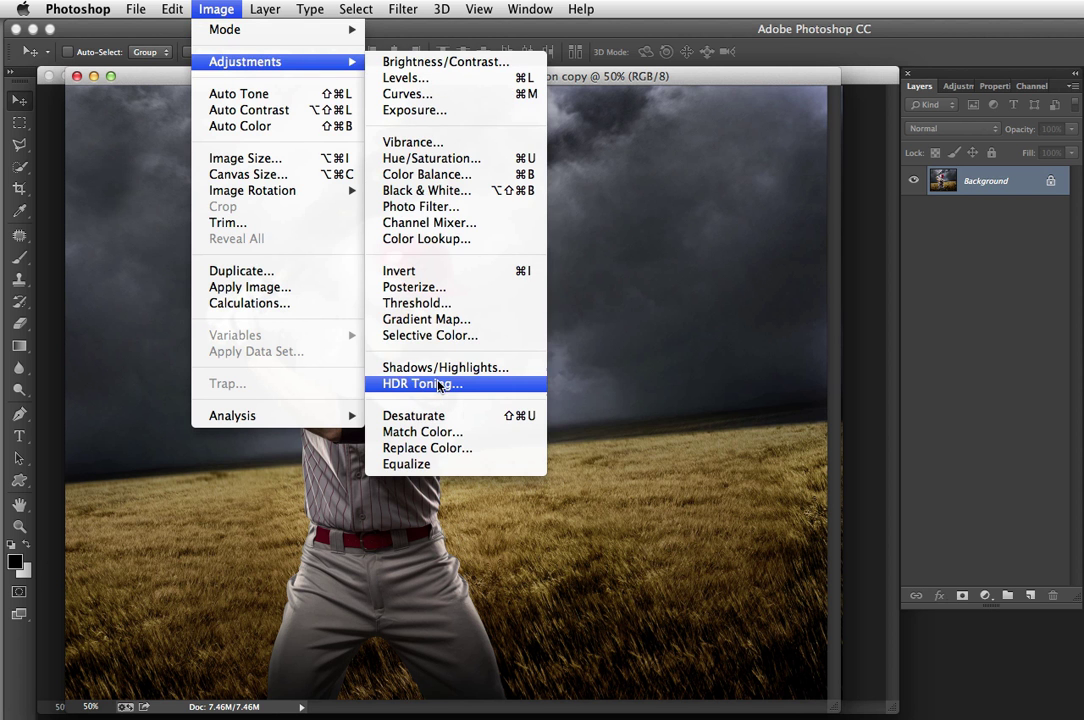
click(372, 327)
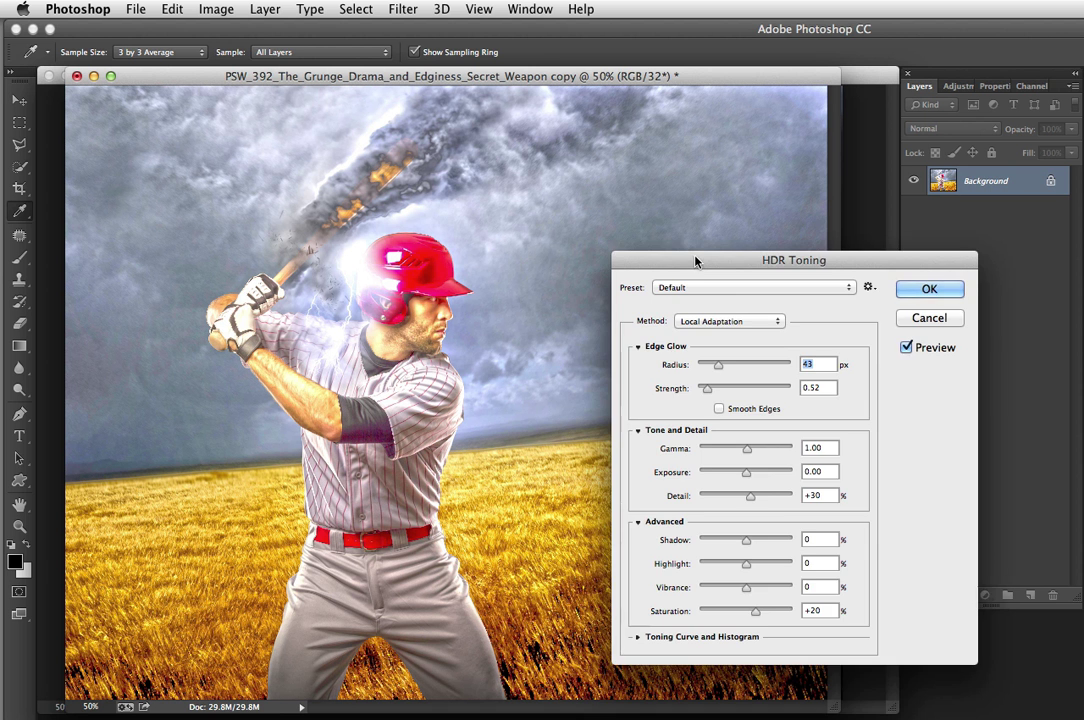
drag(695, 259, 749, 264)
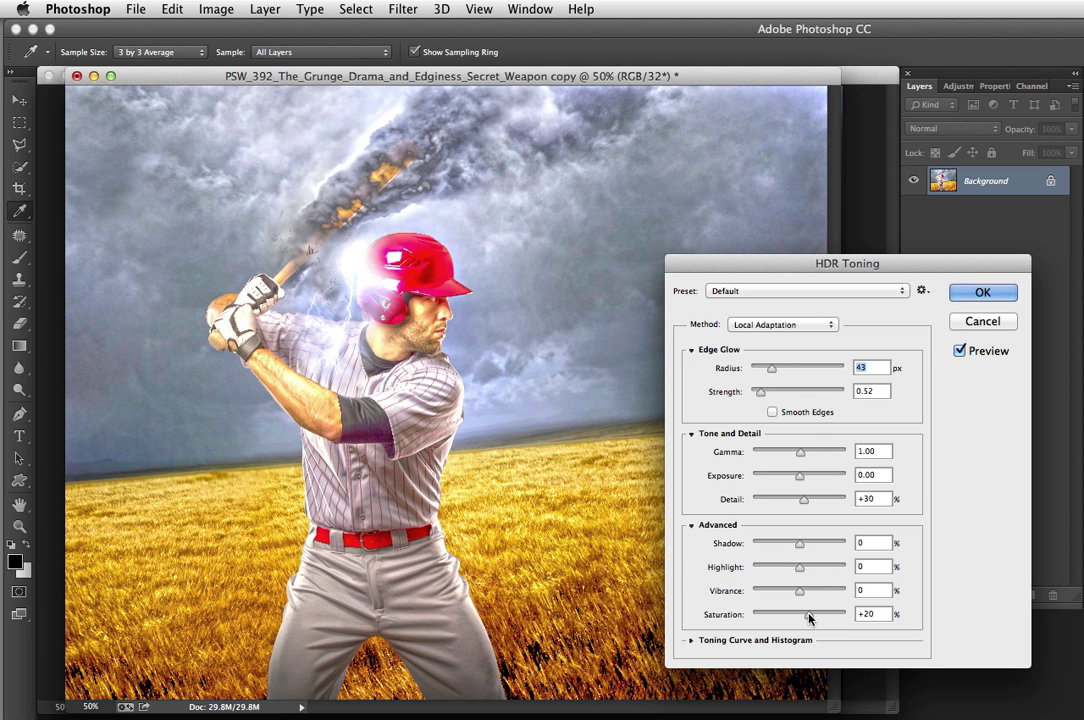
drag(808, 617, 728, 617)
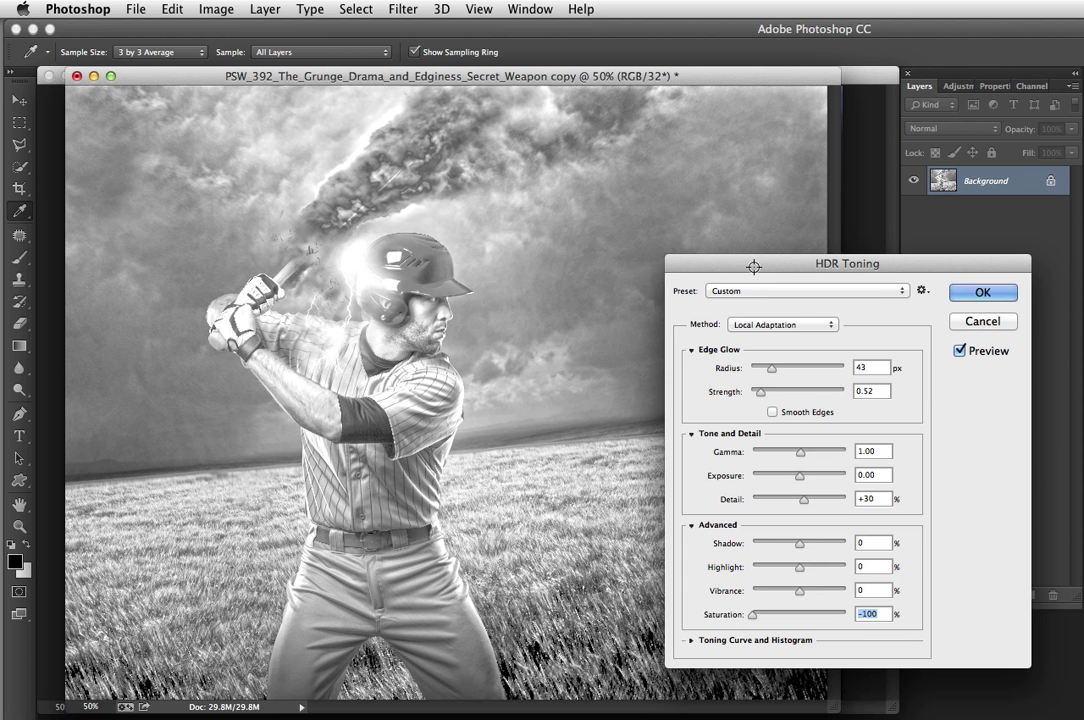
Set the HDR toning's Detail to +186% and its edge glow to a 44 px radius and 0.63 strength.
drag(752, 262, 774, 289)
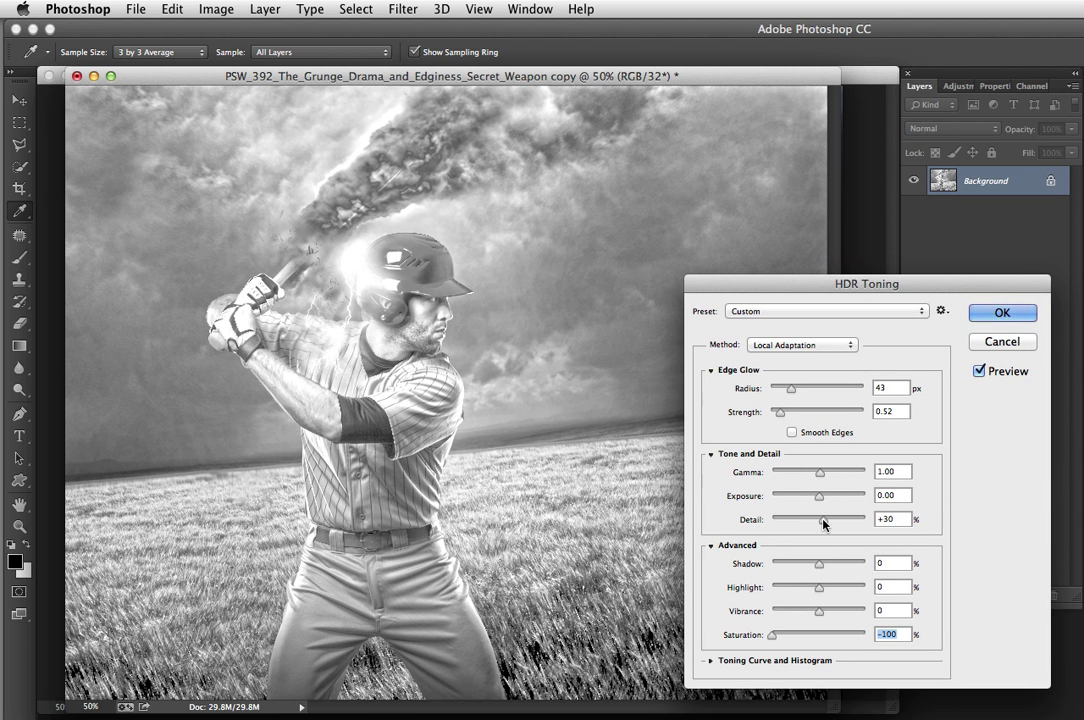
drag(819, 522, 850, 525)
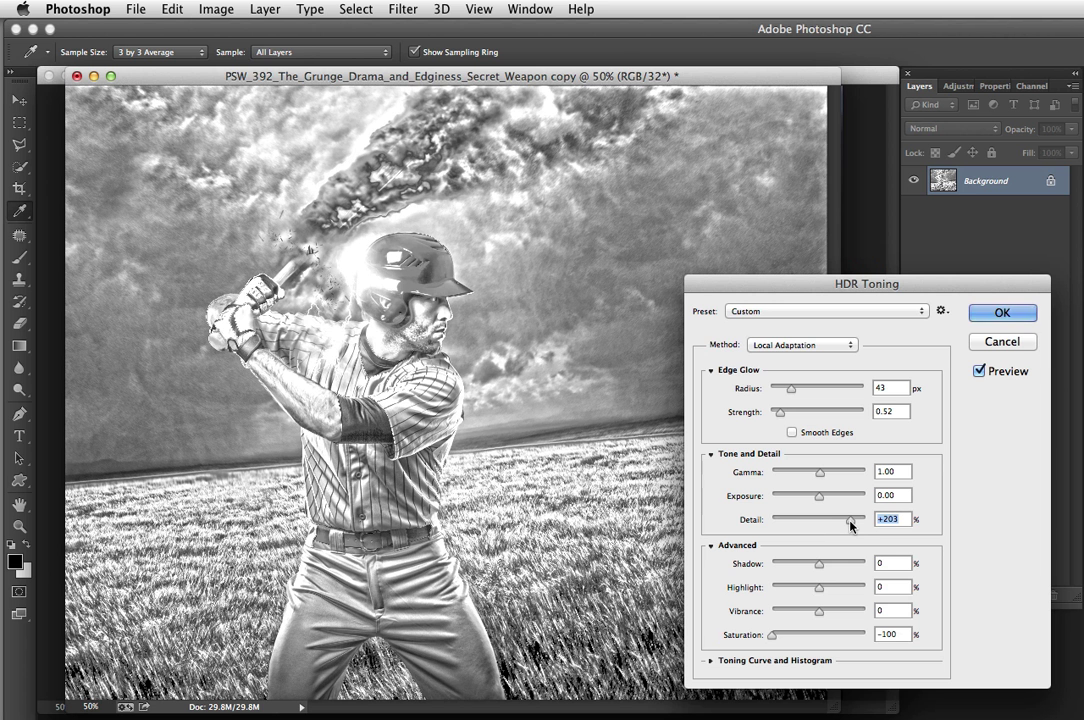
mouse_move(850, 525)
mouse_down()
mouse_move(826, 520)
mouse_move(847, 523)
mouse_up()
drag(791, 390, 797, 393)
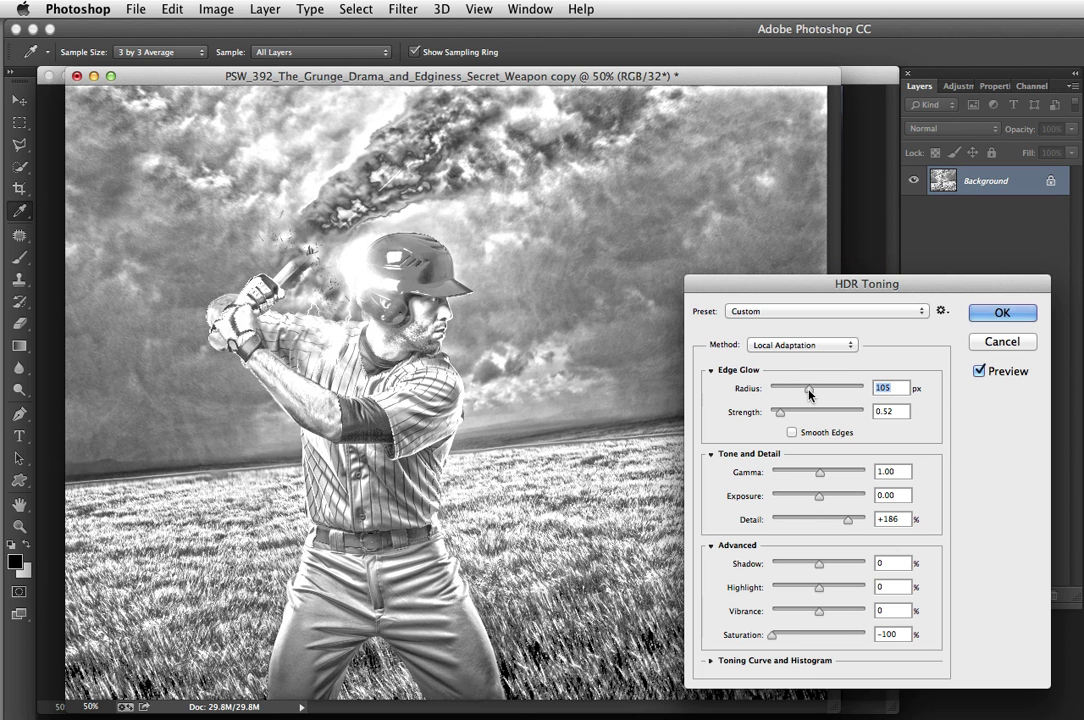
drag(797, 393, 784, 392)
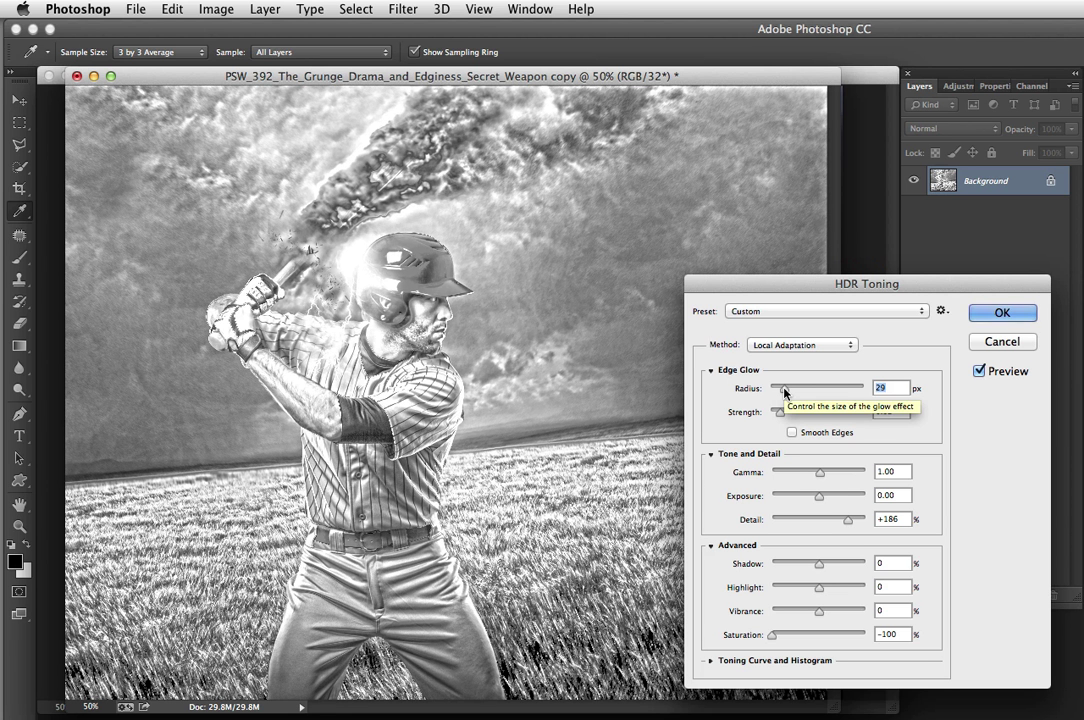
mouse_move(785, 393)
mouse_down()
mouse_move(798, 393)
mouse_move(783, 417)
mouse_up()
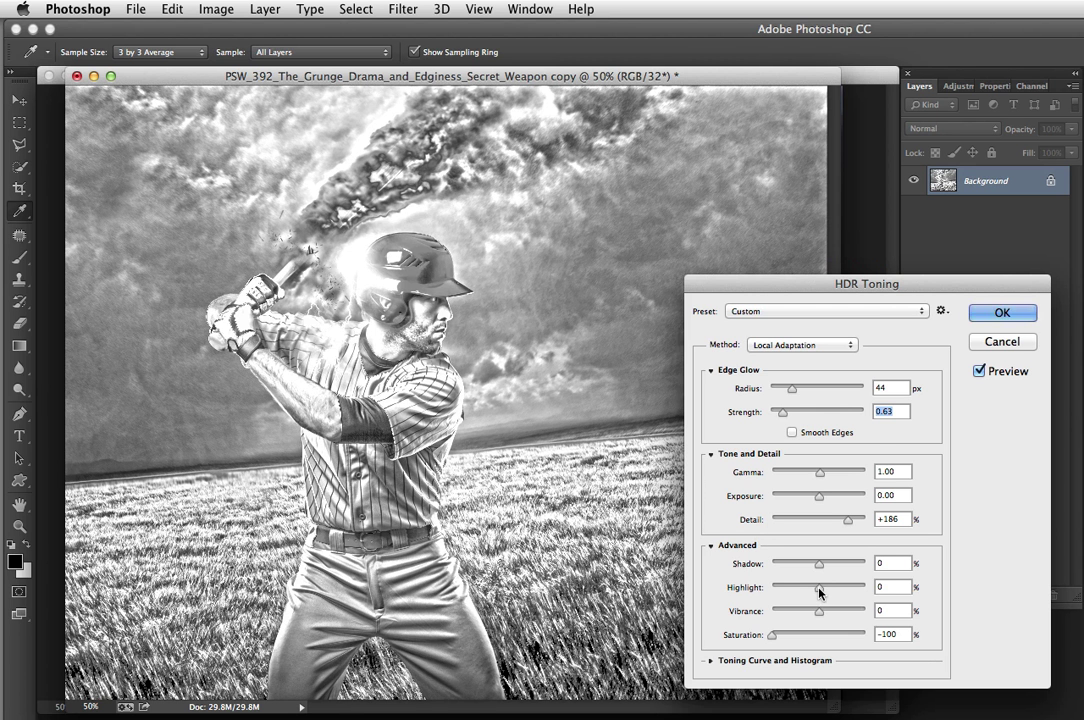
Set Highlight to -42% and Detail to +197%, and apply the HDR toning after comparing it with the unadjusted image.
mouse_move(819, 592)
mouse_down()
mouse_move(789, 592)
mouse_move(799, 596)
mouse_up()
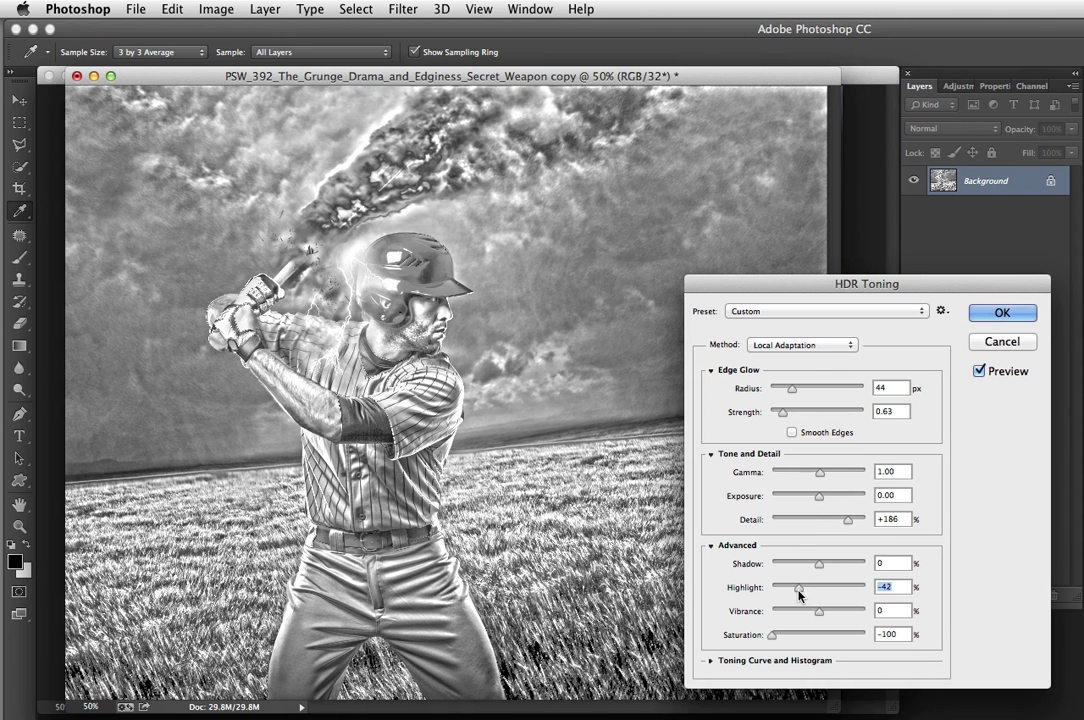
mouse_move(847, 519)
mouse_down()
mouse_move(830, 520)
mouse_move(849, 527)
mouse_up()
click(979, 372)
click(980, 372)
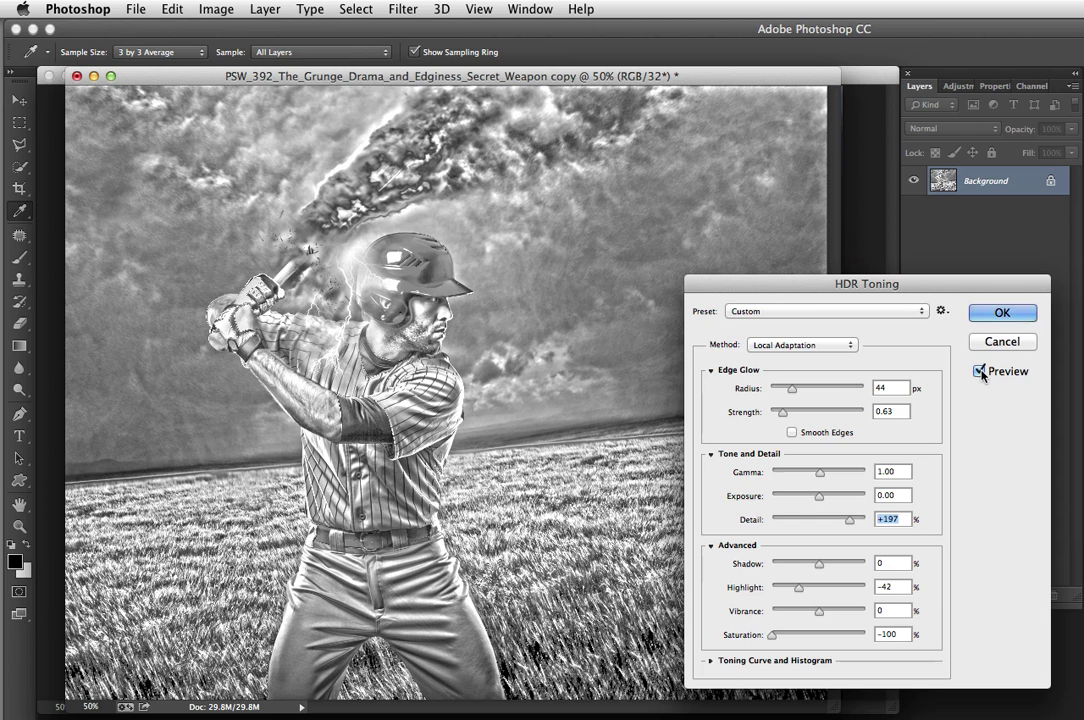
click(998, 313)
Copy the black-and-white toned image into the original document as a new layer aligned with the background.
key(v)
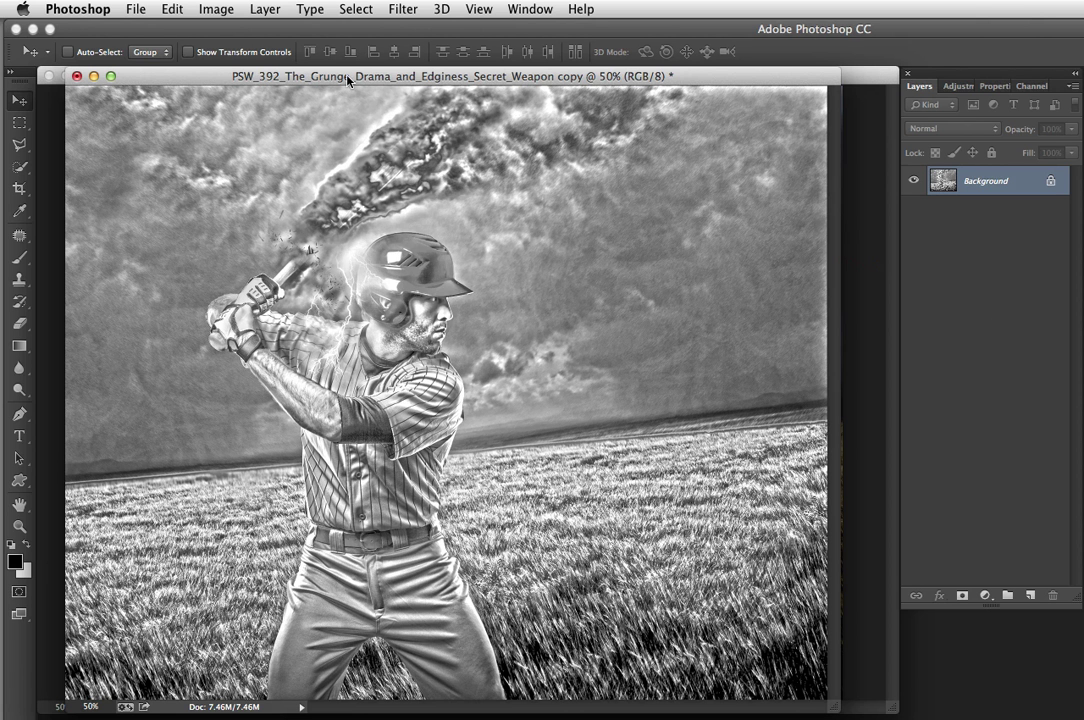
drag(347, 80, 478, 270)
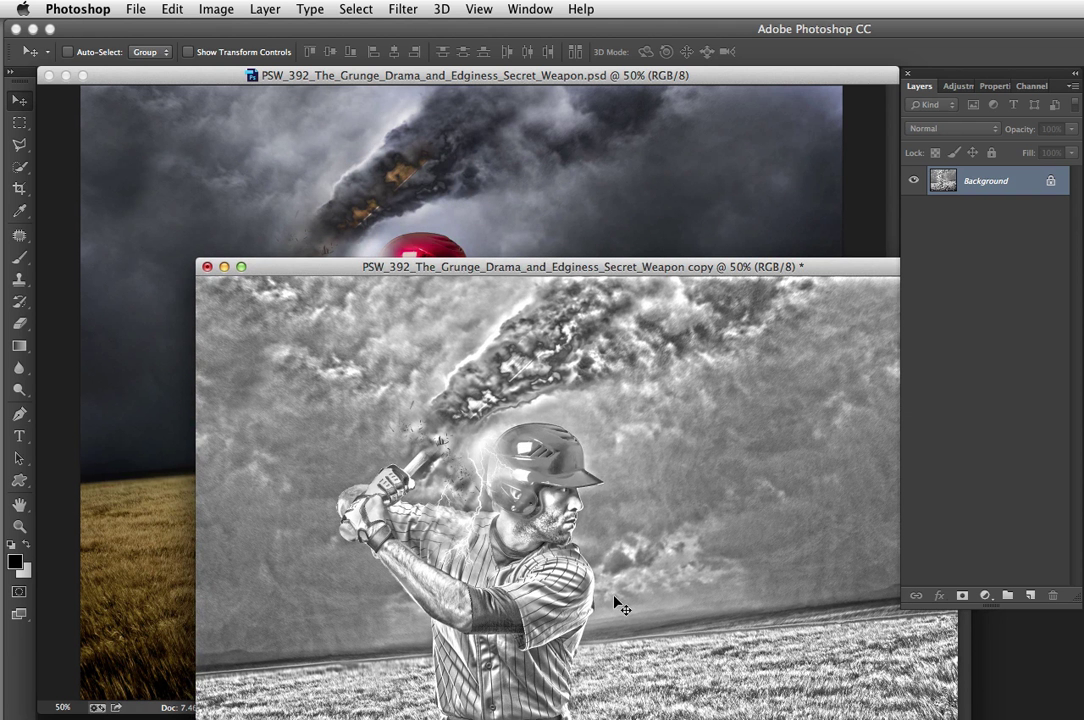
drag(617, 605, 431, 218)
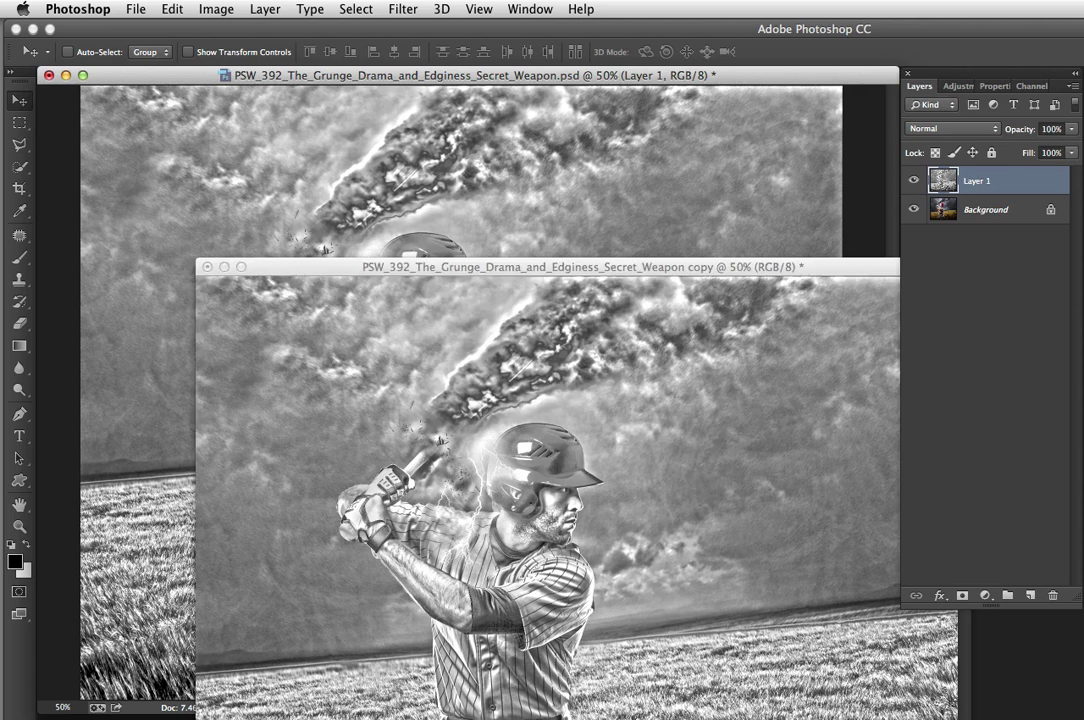
Close the duplicate image and return to the original document.
click(543, 323)
key(super+w)
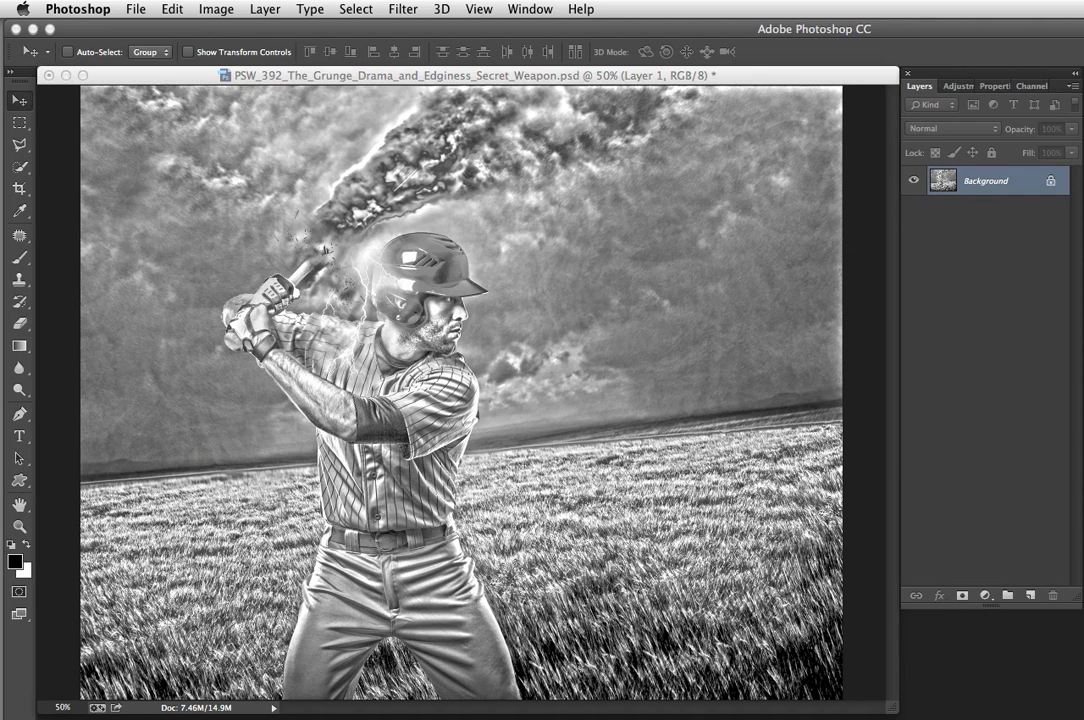
click(429, 80)
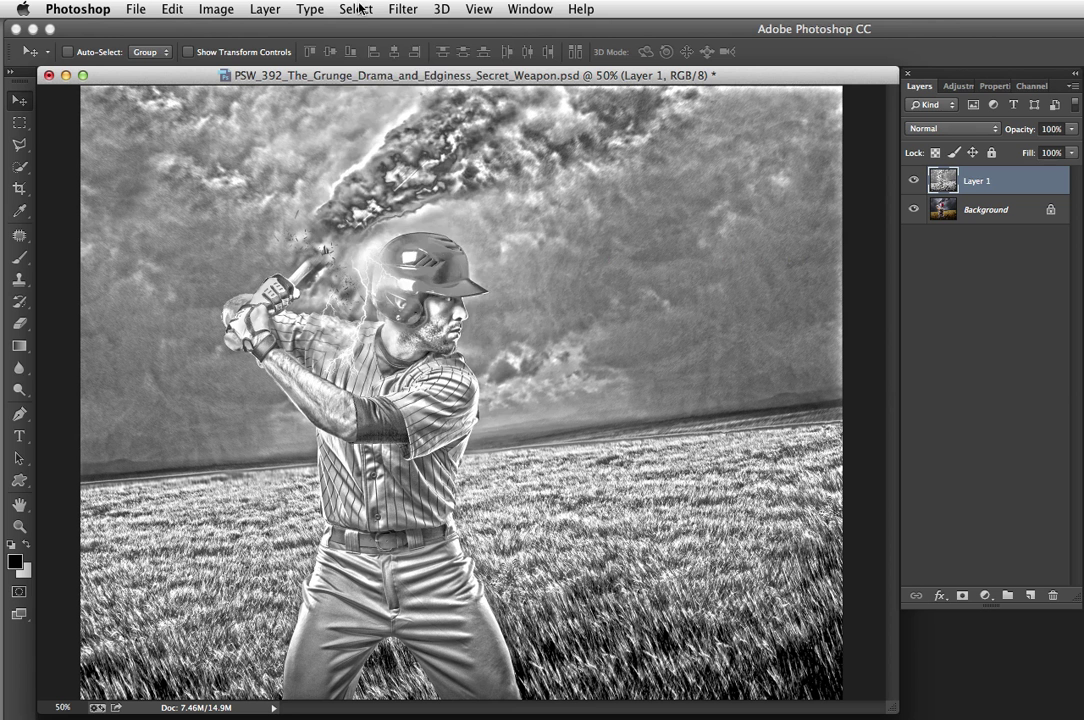
Hide and show the toned layer to compare it with the original photo beneath.
click(356, 9)
click(357, 10)
click(913, 181)
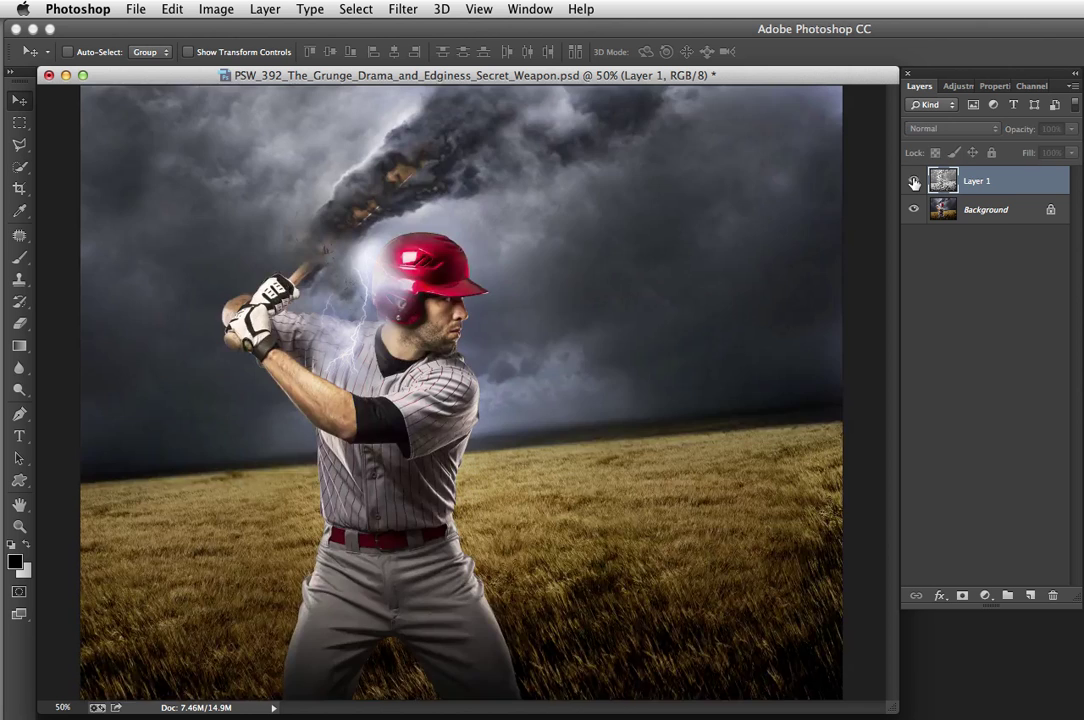
click(913, 181)
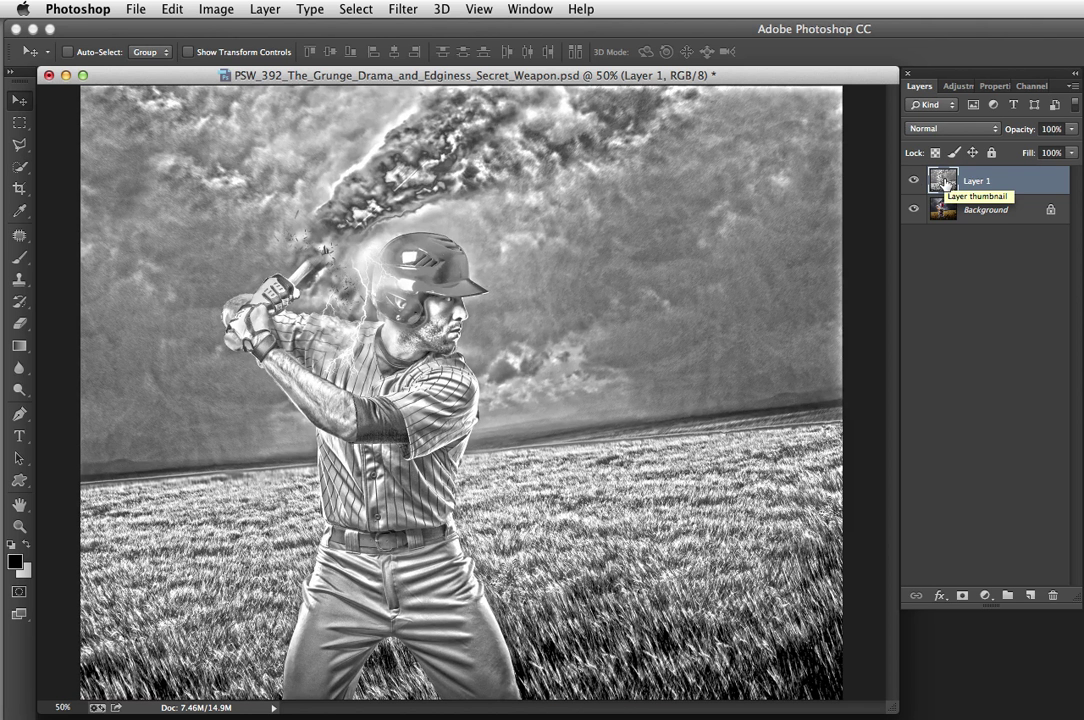
Try the Overlay, Soft Light and Hard Light blend modes on Layer 1, ending on Overlay.
click(943, 130)
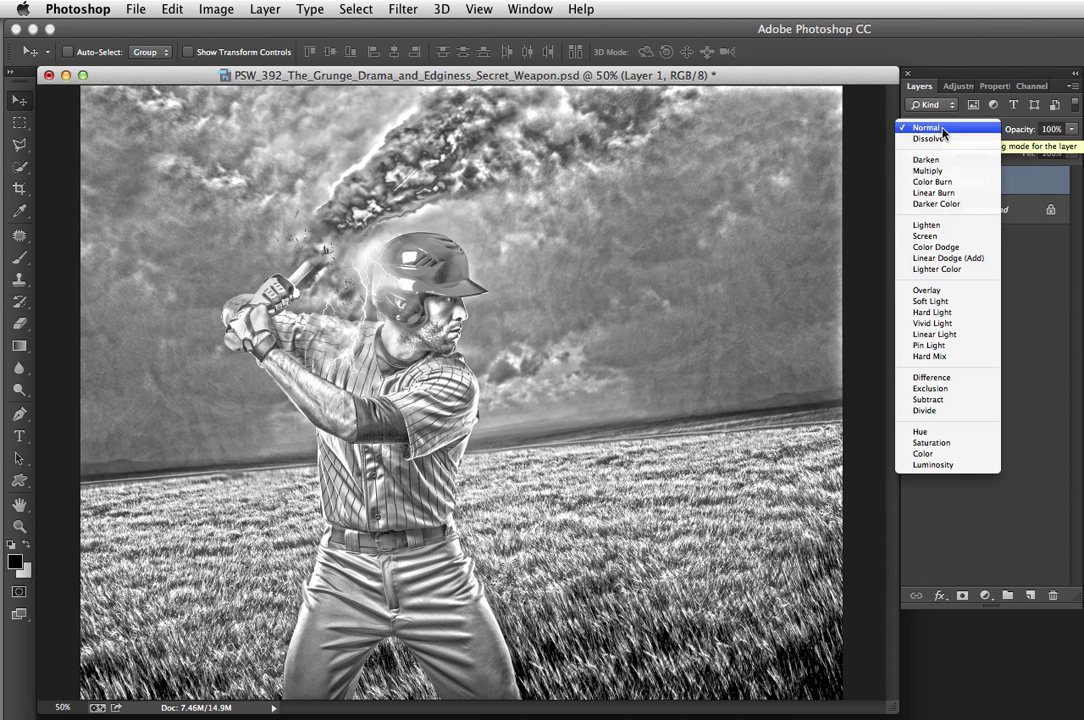
click(938, 290)
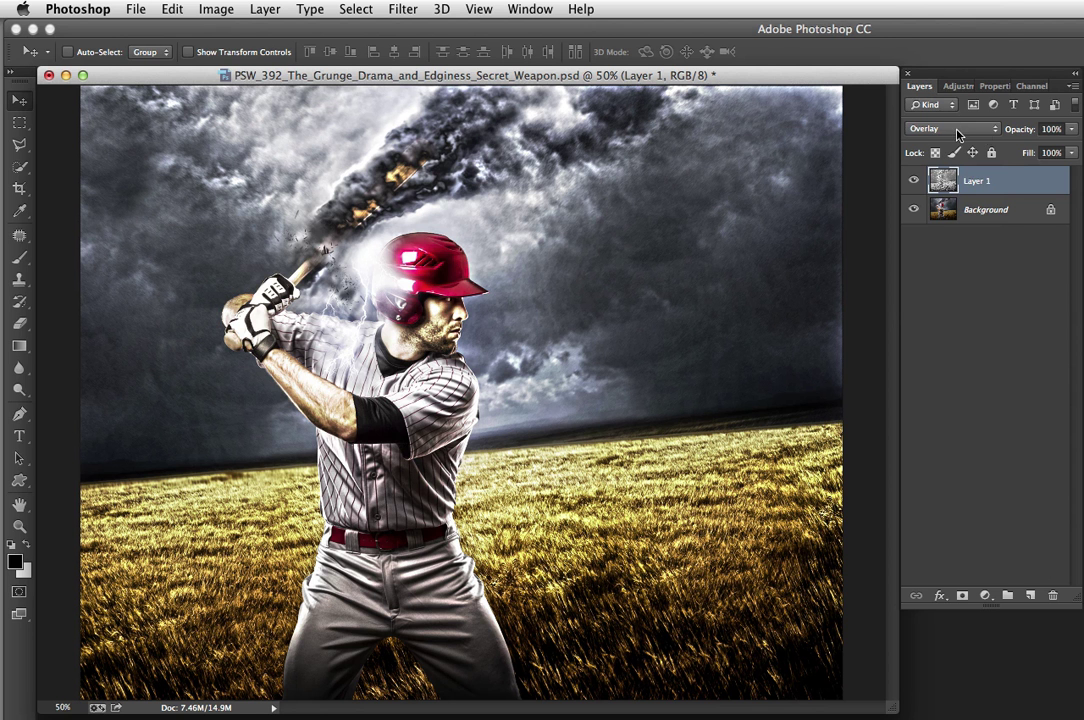
click(945, 129)
click(947, 140)
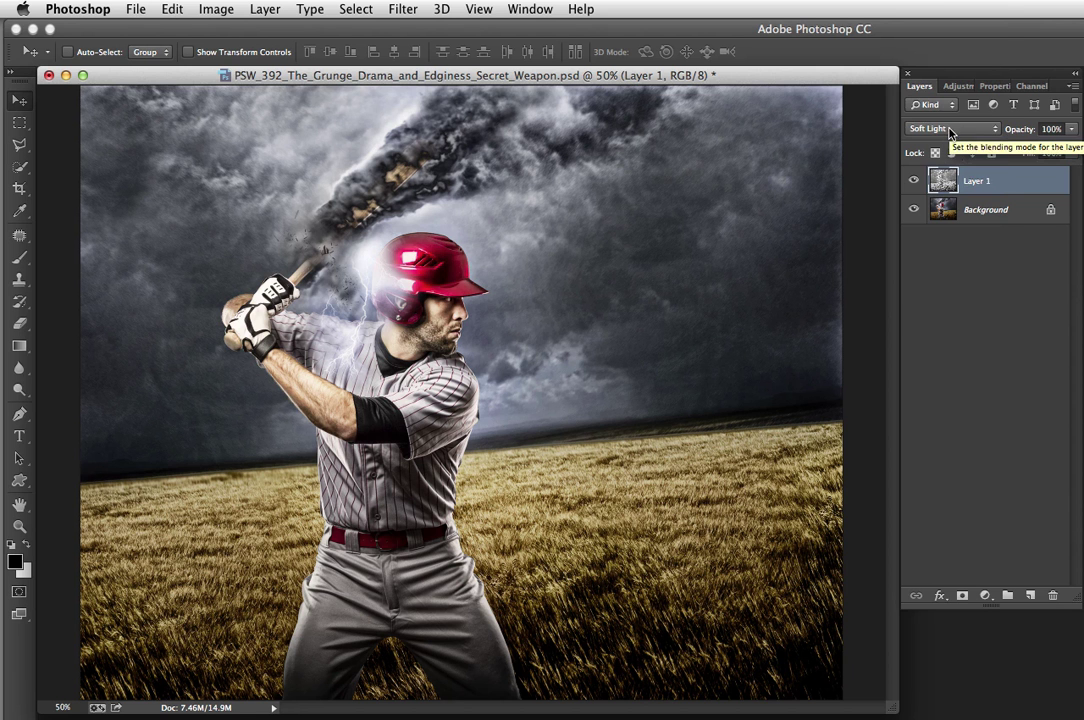
click(950, 129)
click(951, 140)
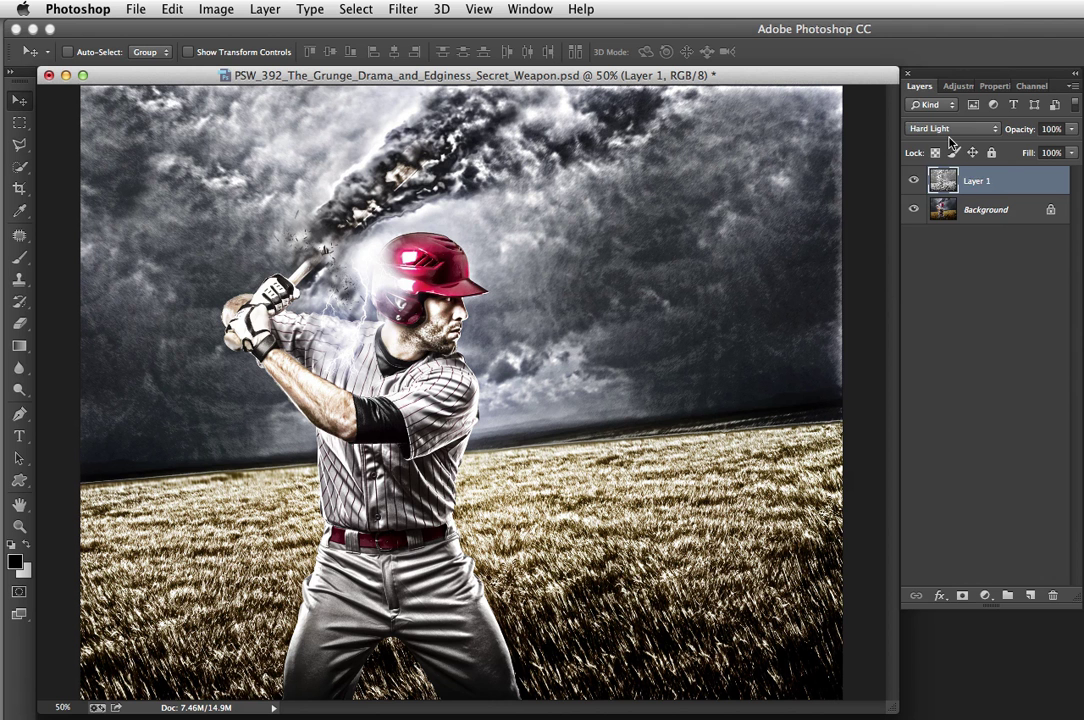
click(950, 129)
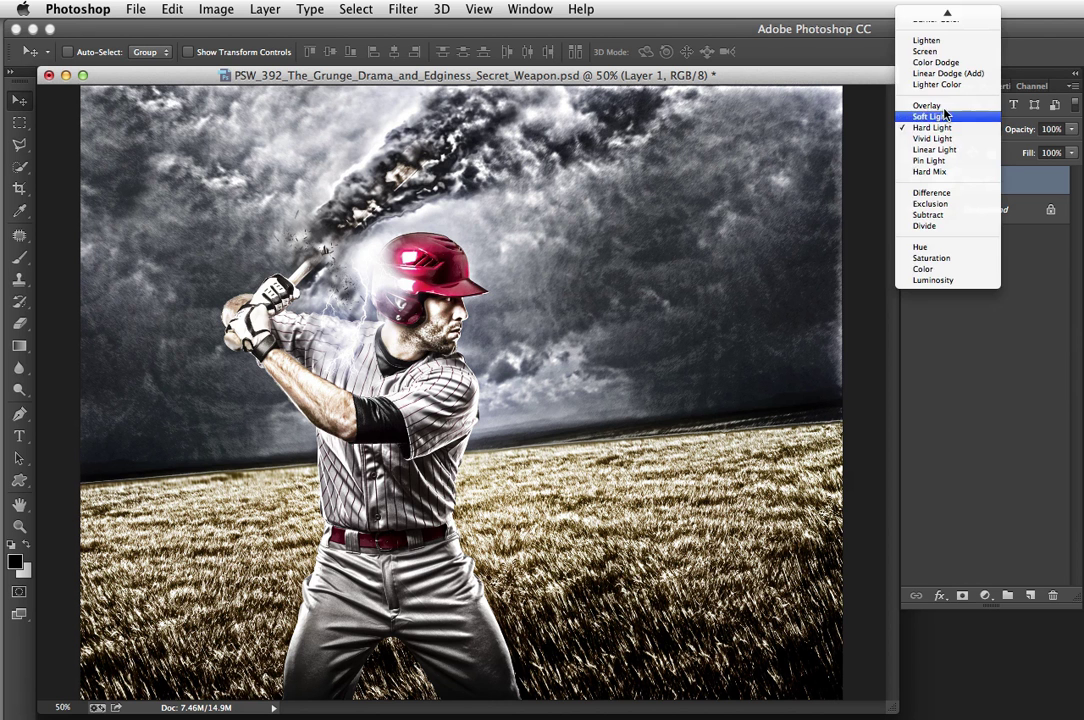
click(942, 108)
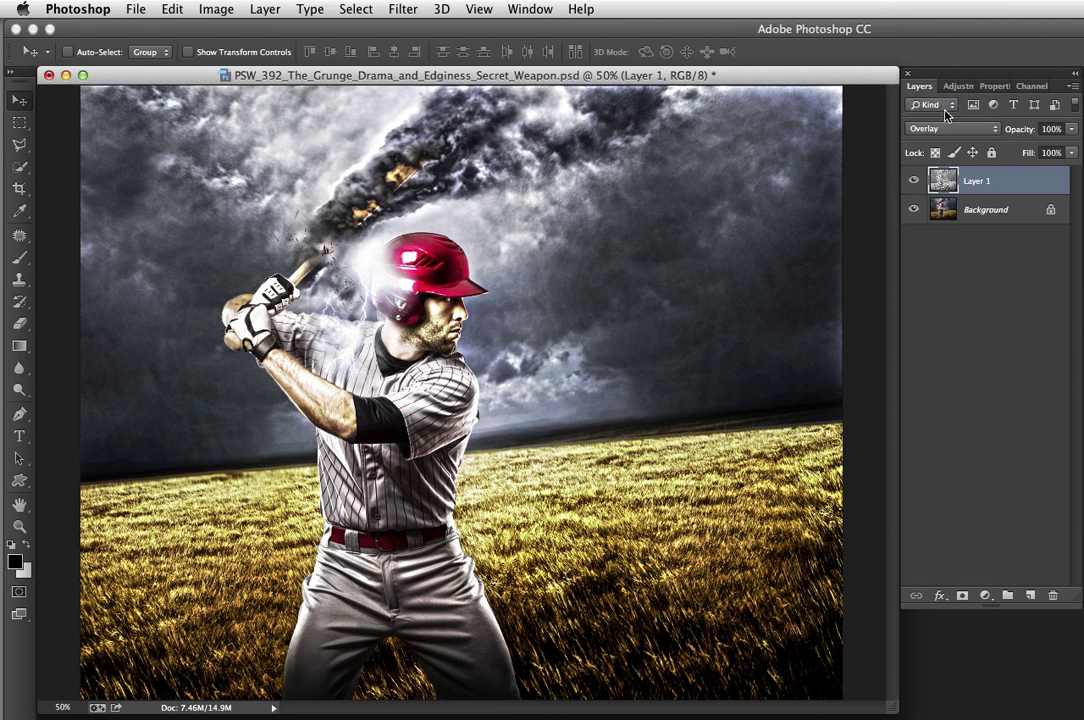
Set Layer 1's blend mode to Soft Light and compare the image with the layer hidden and shown.
click(948, 133)
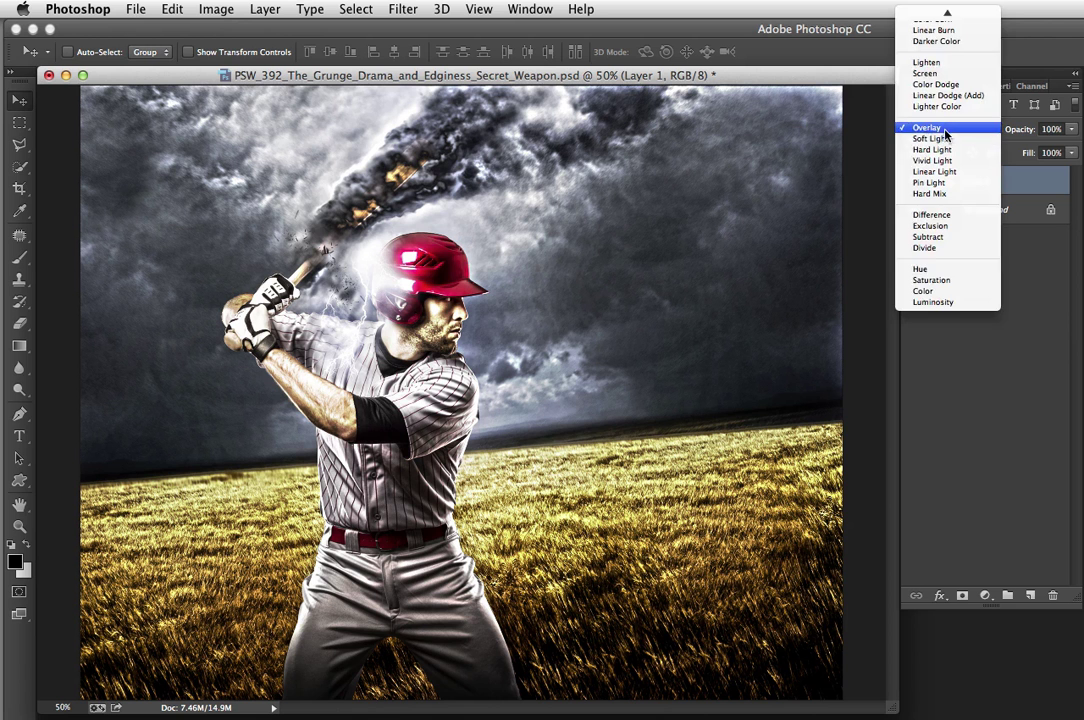
click(925, 196)
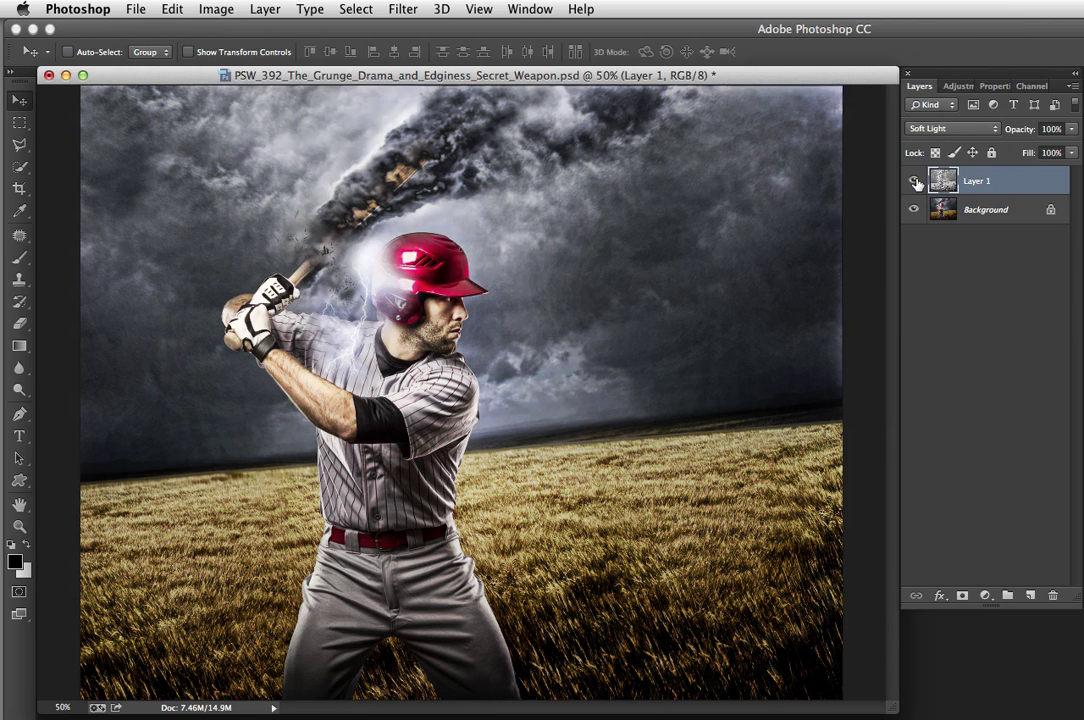
click(914, 181)
click(914, 181)
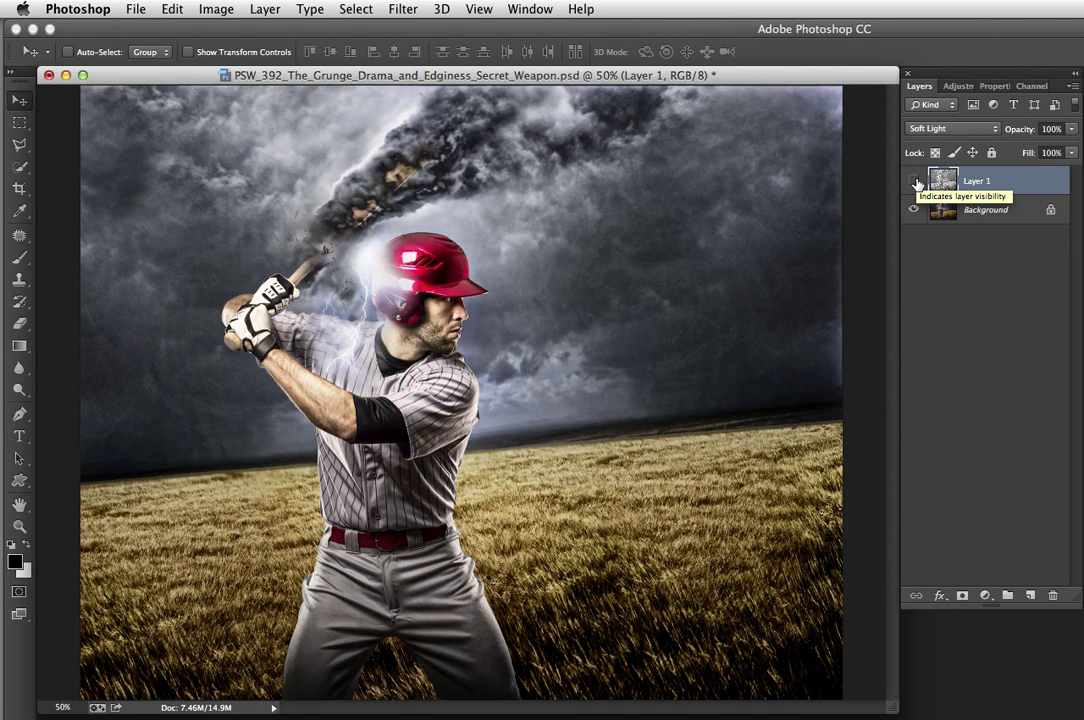
click(914, 181)
click(914, 181)
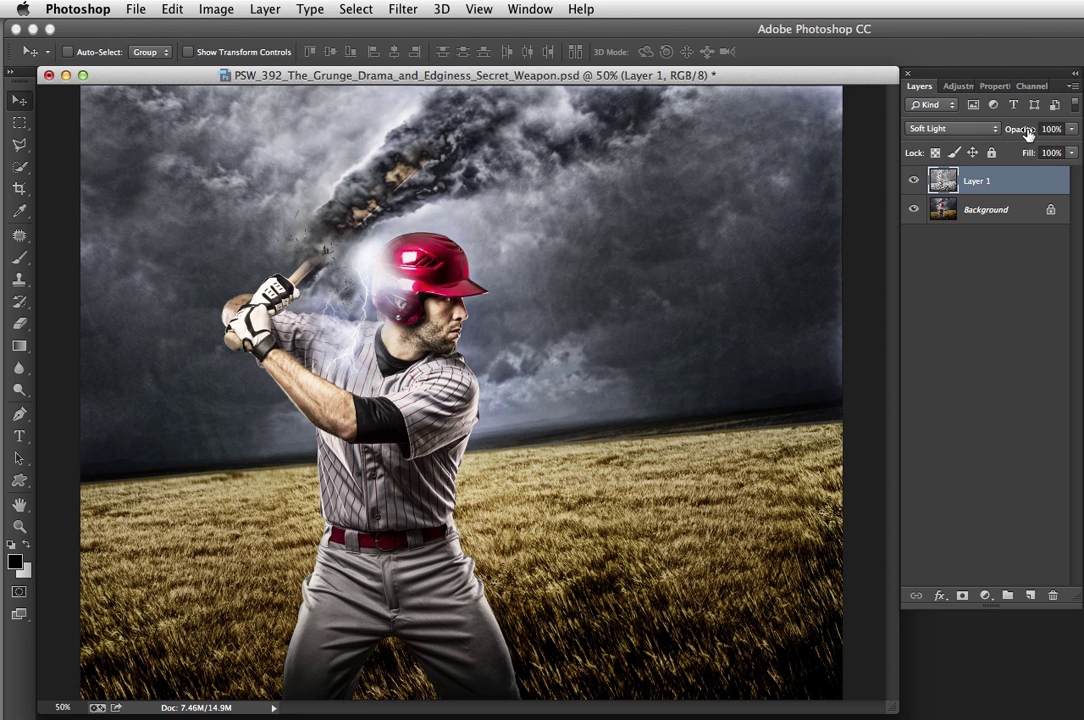
Lower Layer 1's opacity to 89% and compare the image with the layer hidden and shown.
mouse_move(1027, 133)
mouse_down()
mouse_move(996, 137)
mouse_move(1034, 142)
mouse_up()
click(912, 181)
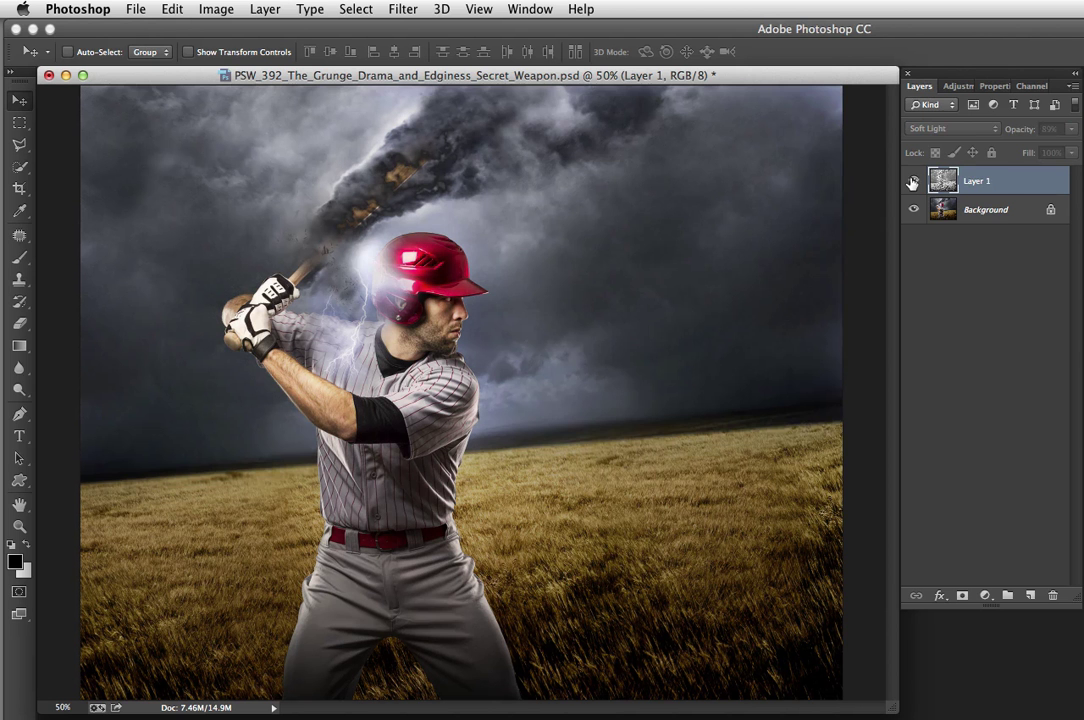
click(912, 181)
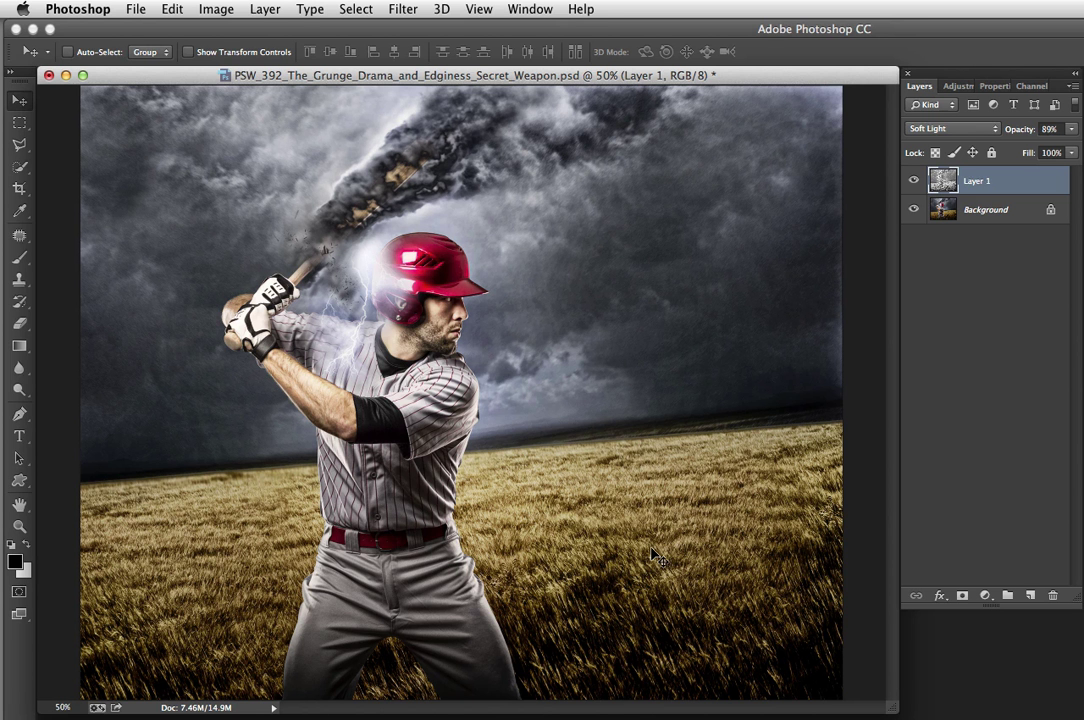
Add a white layer mask to Layer 1 and set the Brush tool's size to 500.
click(961, 597)
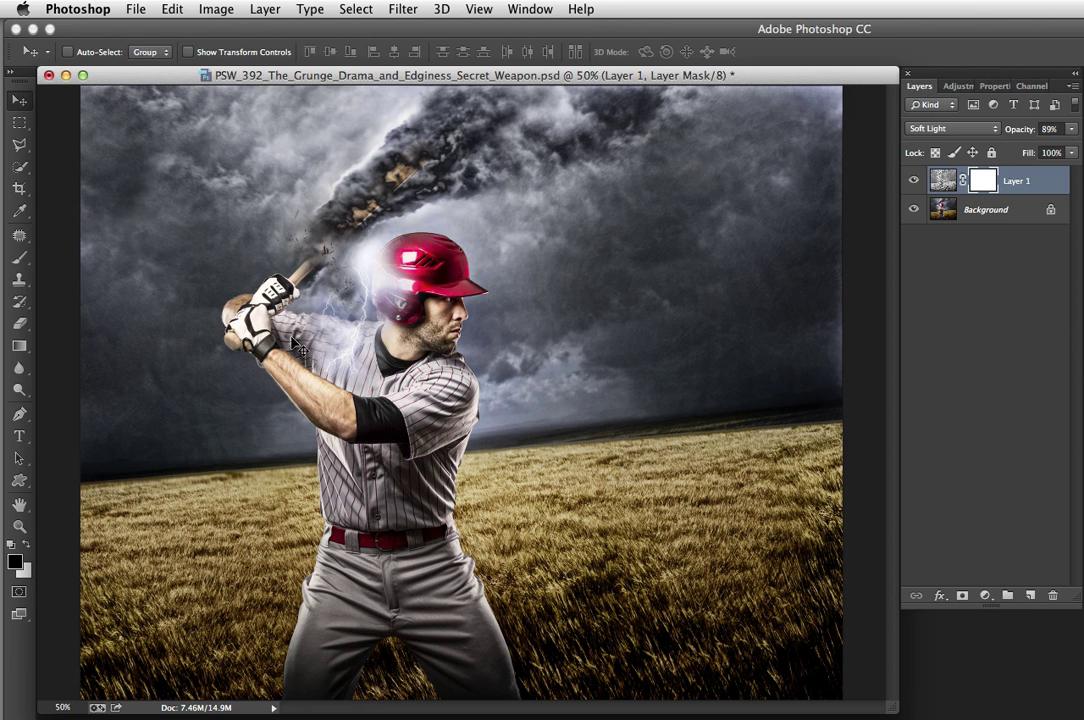
key(b)
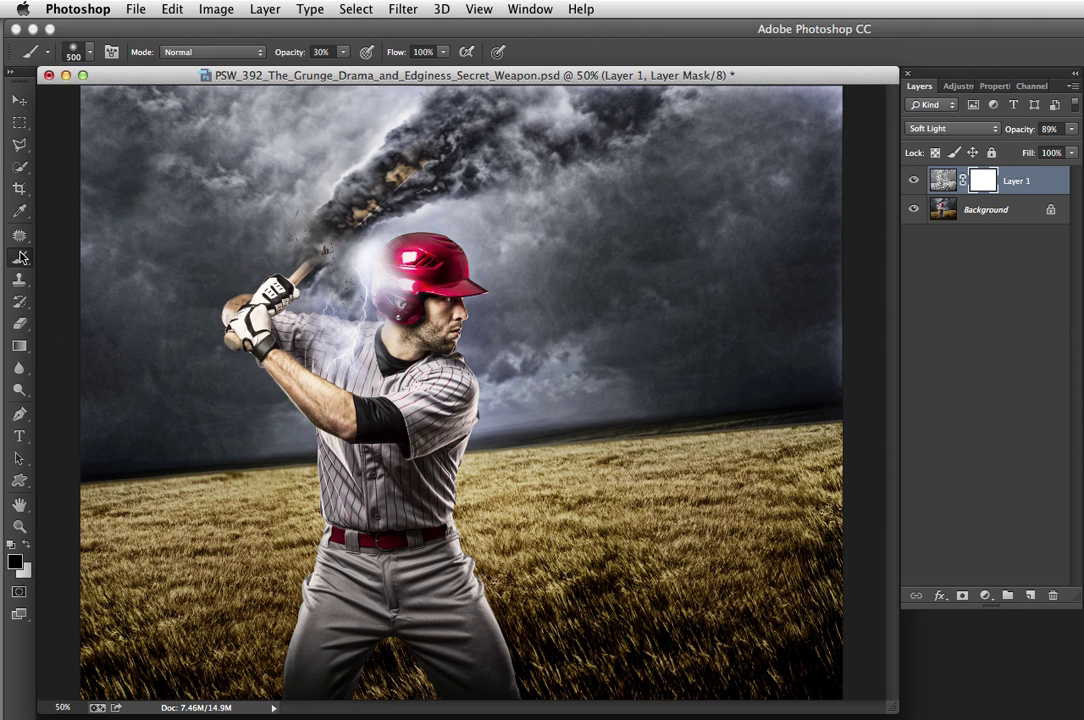
key(bracketright)
key(bracketright)
key(bracketright)
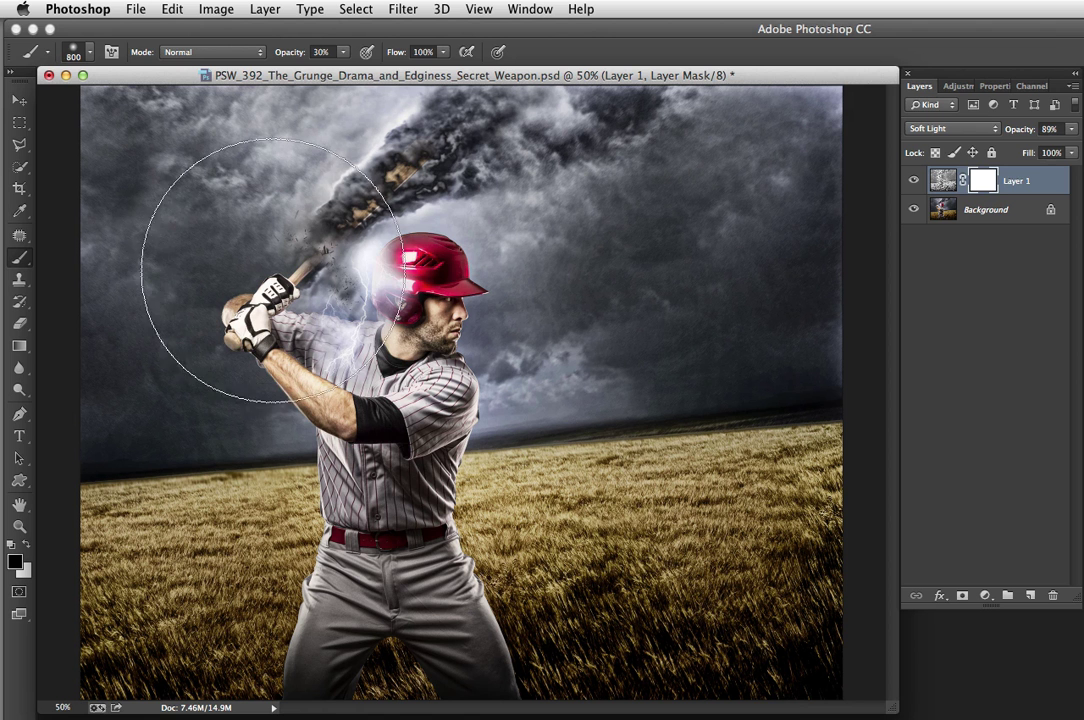
key(bracketleft)
key(bracketleft)
key(bracketleft)
key(bracketleft)
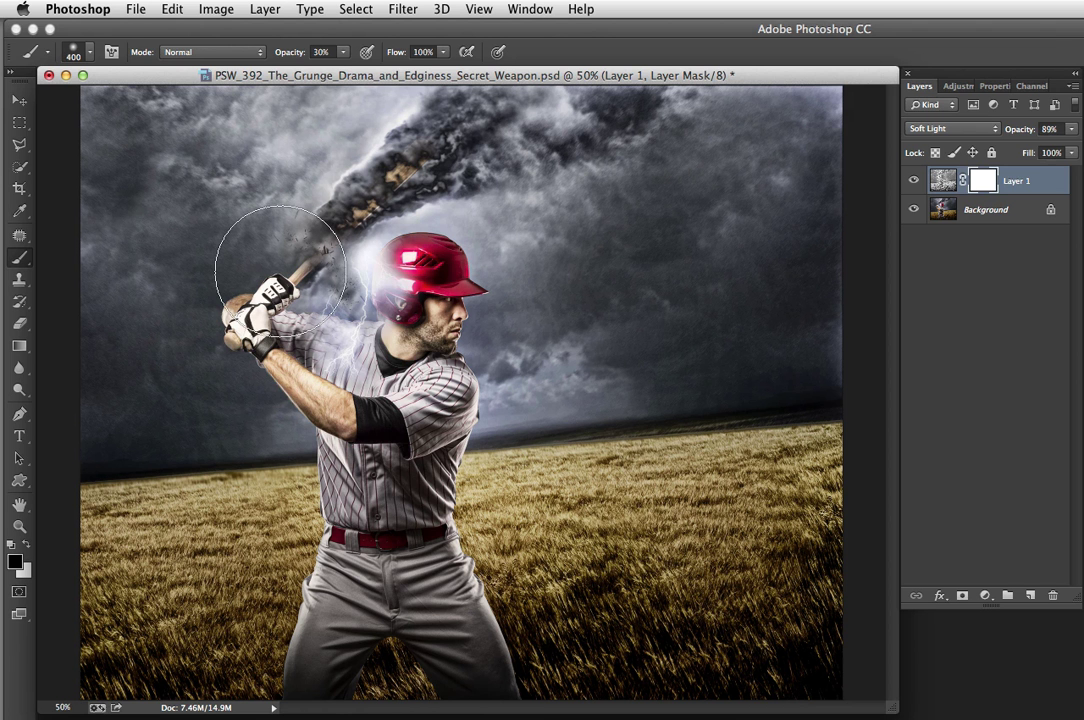
key(bracketright)
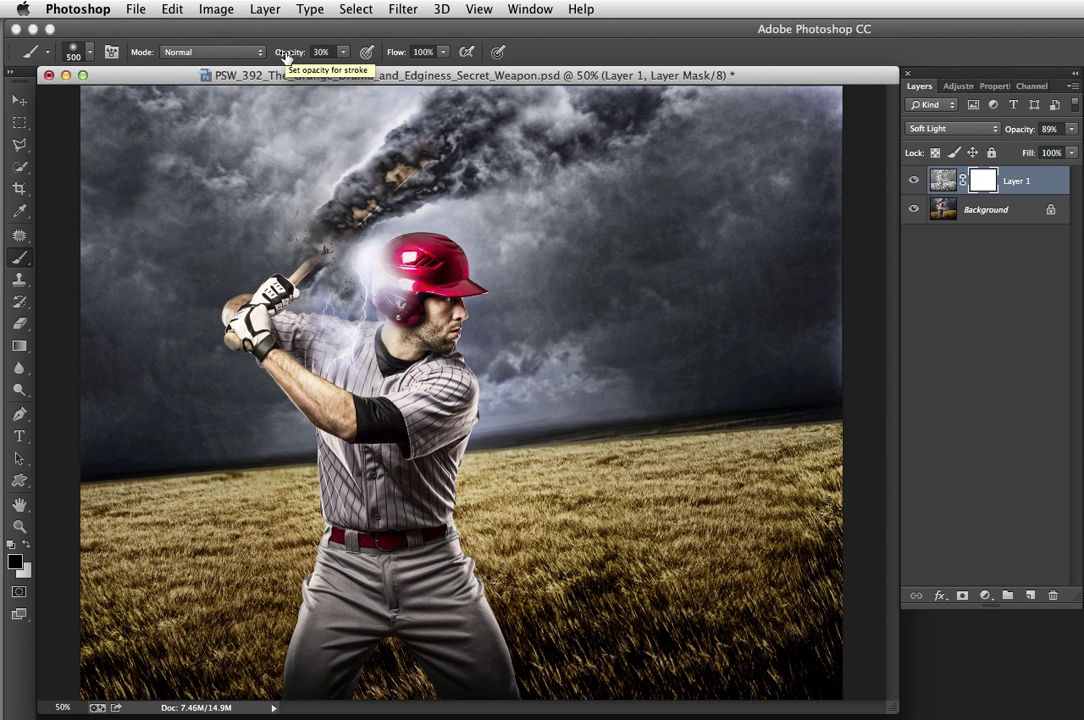
Paint black on Layer 1's mask with a size 400 brush at 30% opacity over the sky and field on both sides of the player.
key(4)
key(0)
key(3)
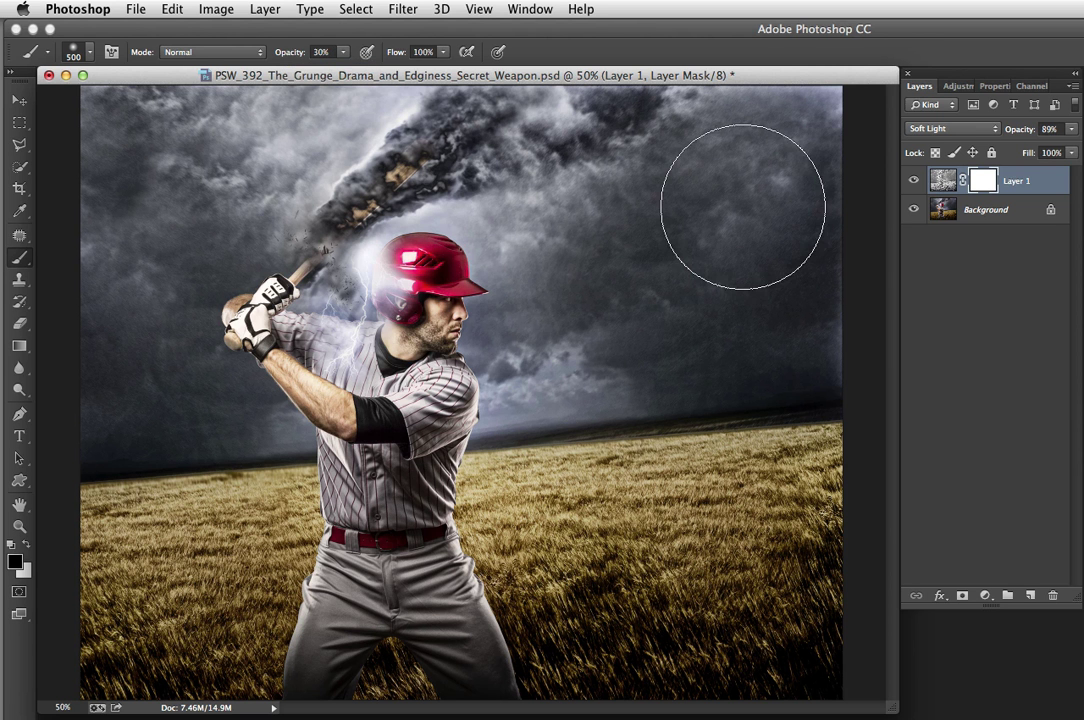
key(bracketleft)
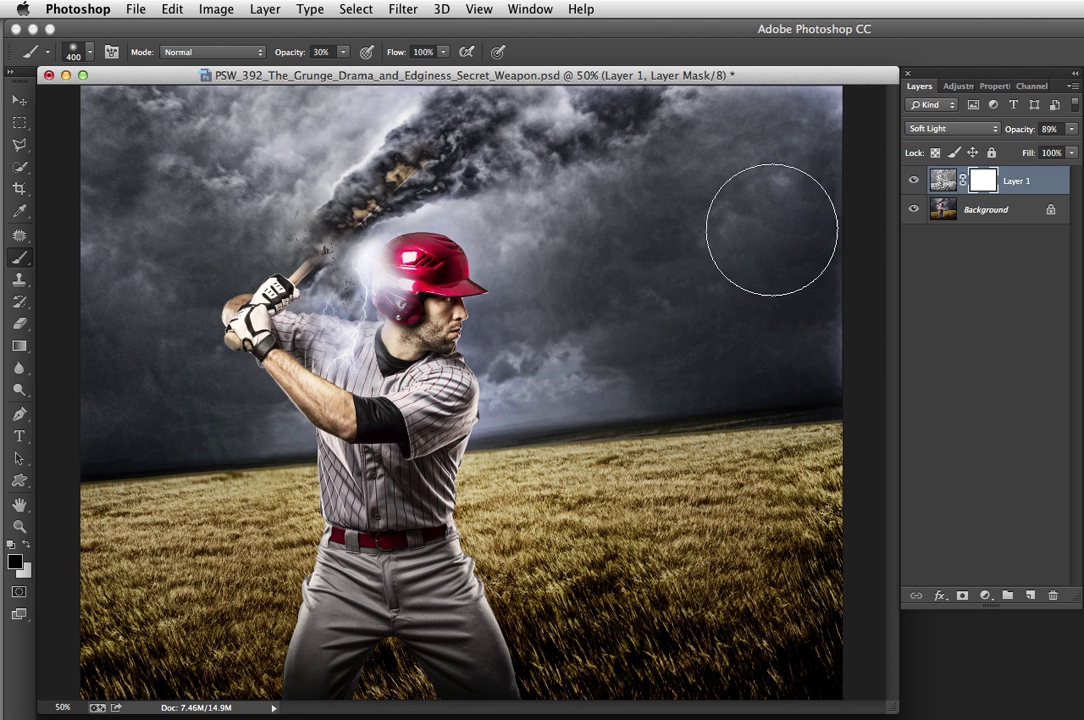
mouse_move(791, 301)
mouse_down()
mouse_move(716, 240)
mouse_move(574, 286)
mouse_move(784, 222)
mouse_up()
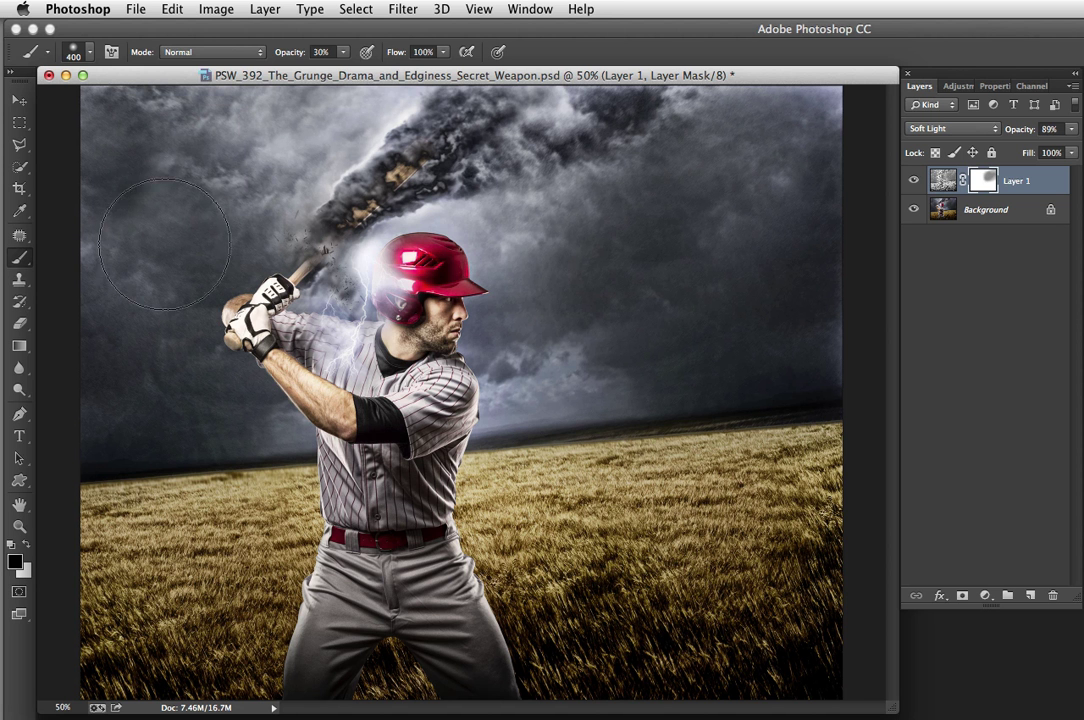
mouse_move(146, 371)
mouse_down()
mouse_move(150, 388)
mouse_move(228, 419)
mouse_move(145, 392)
mouse_up()
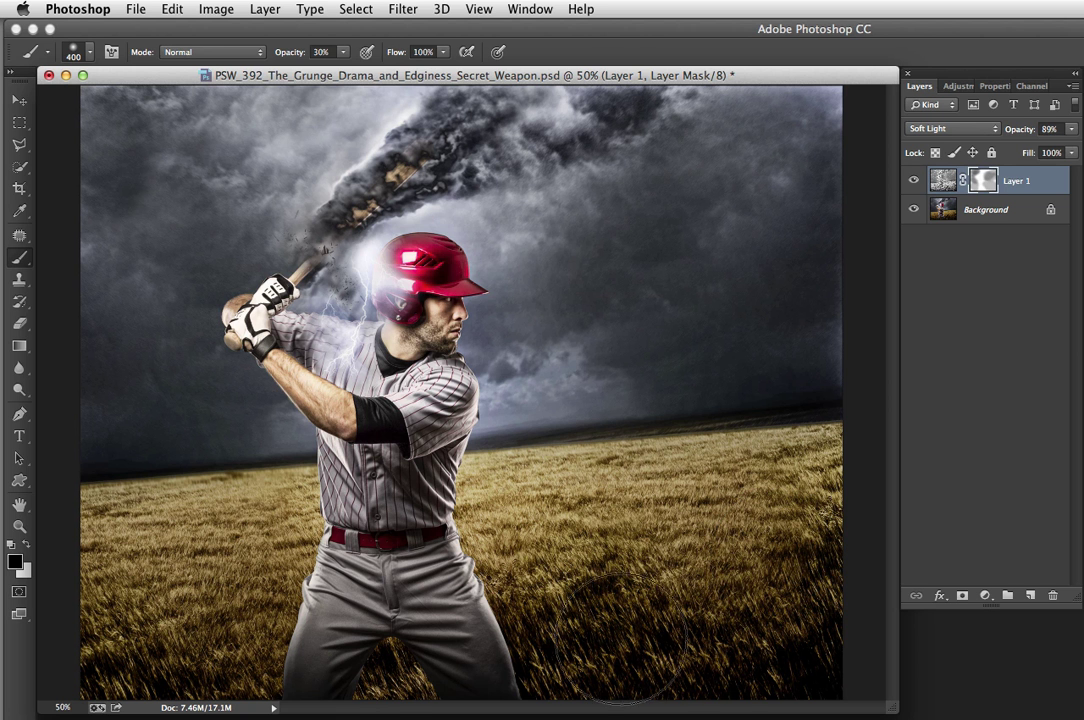
Paint black on the mask over the grass between the player's legs at brush size 175, and over background patches beside him at size 300.
key(bracketleft)
key(bracketleft)
key(bracketleft)
key(bracketleft)
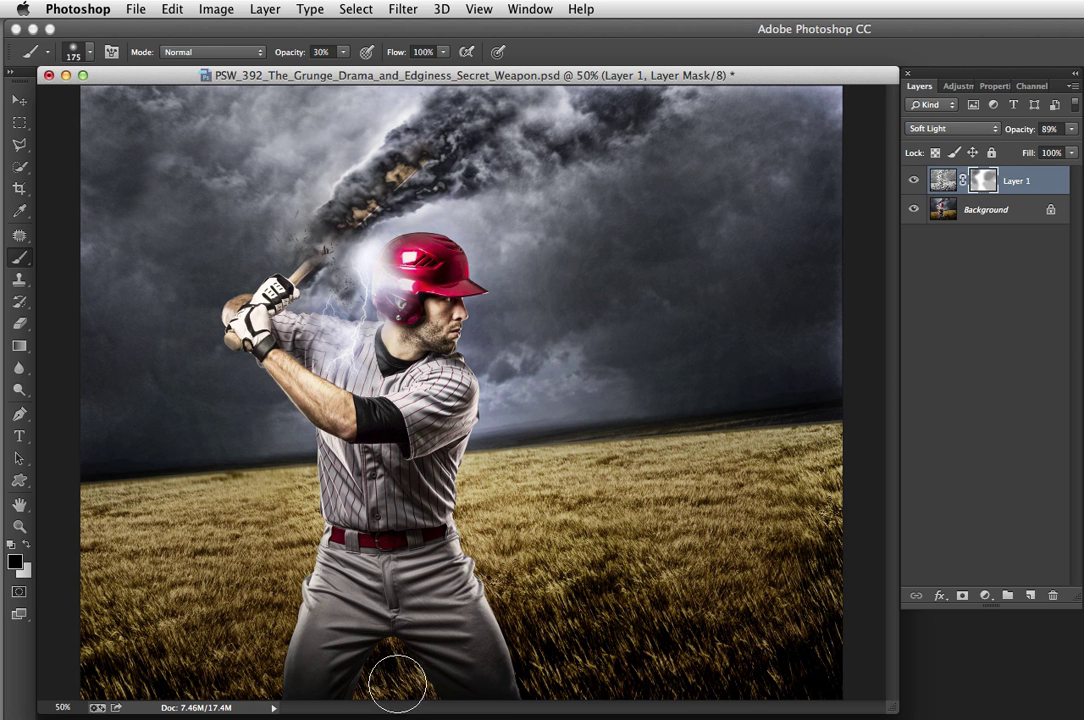
key(bracketright)
key(bracketright)
key(bracketright)
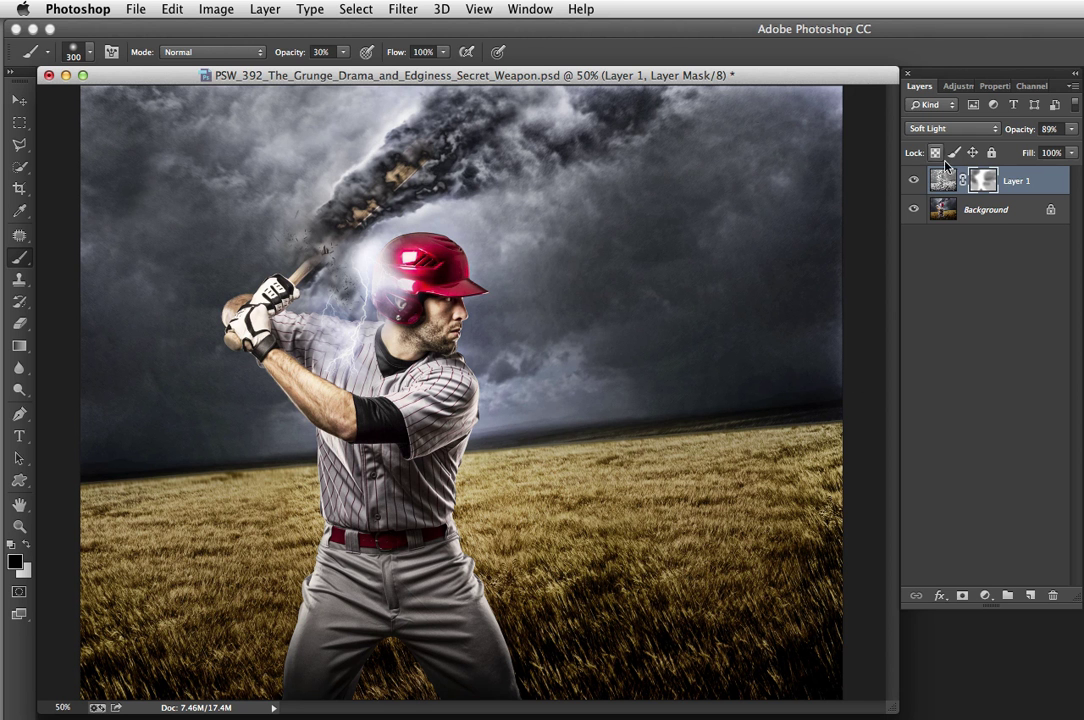
View Layer 1's mask on its own, return to the image, and compare the original photo with the masked result.
alt+click(985, 181)
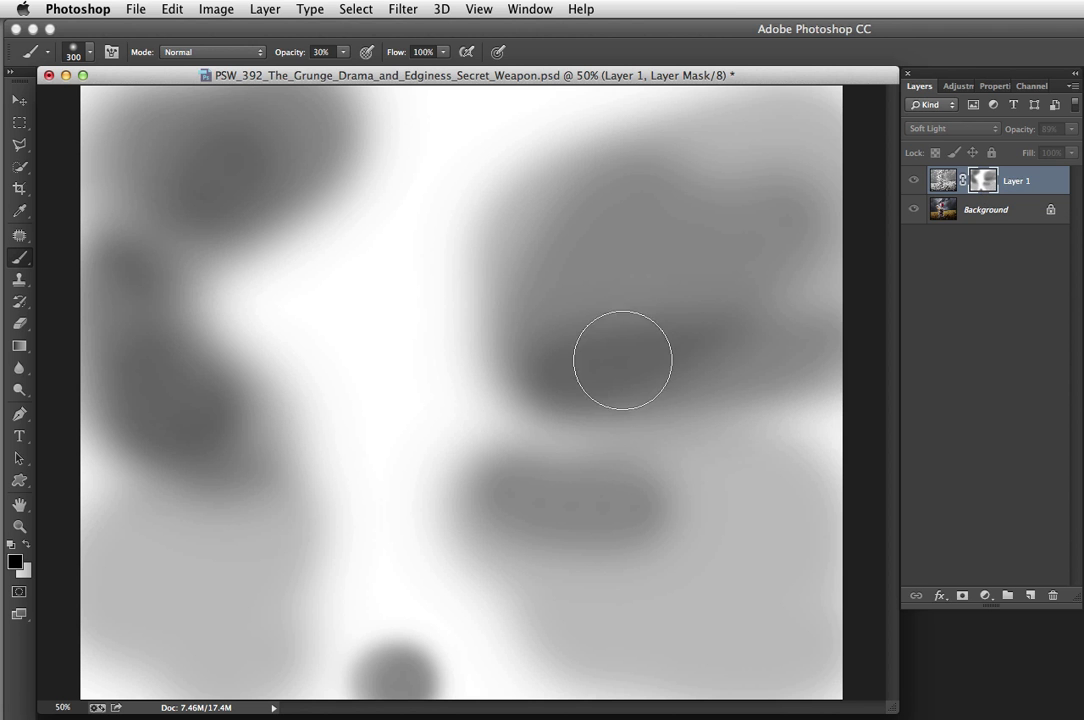
alt+click(984, 181)
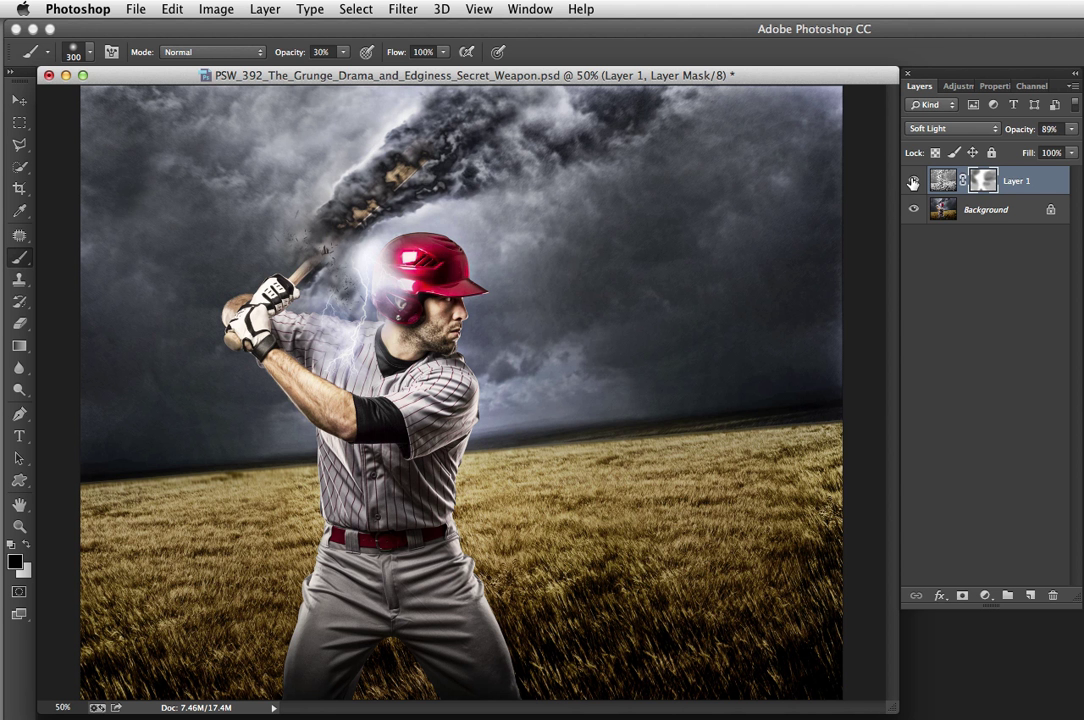
click(913, 181)
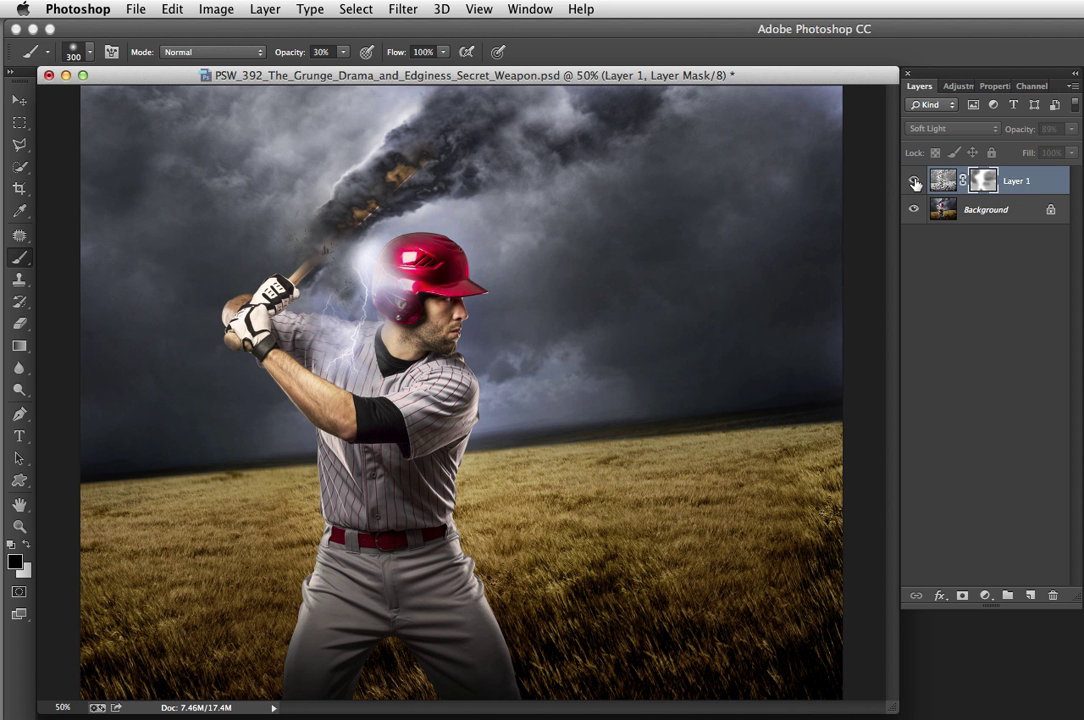
click(914, 181)
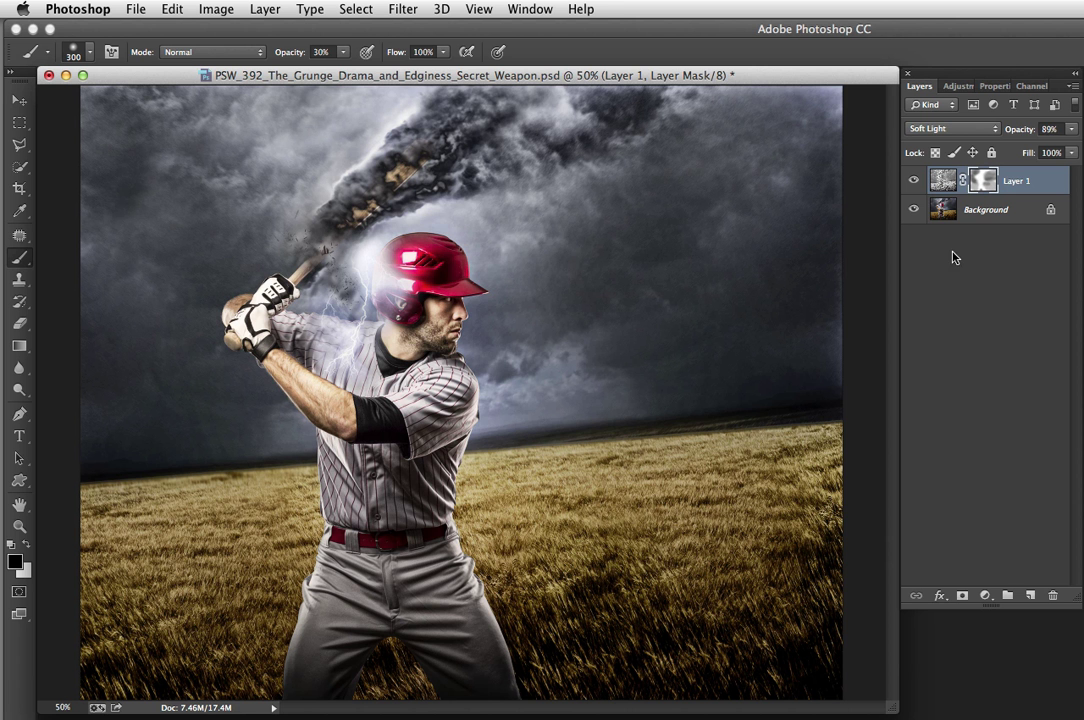
alt+click(912, 210)
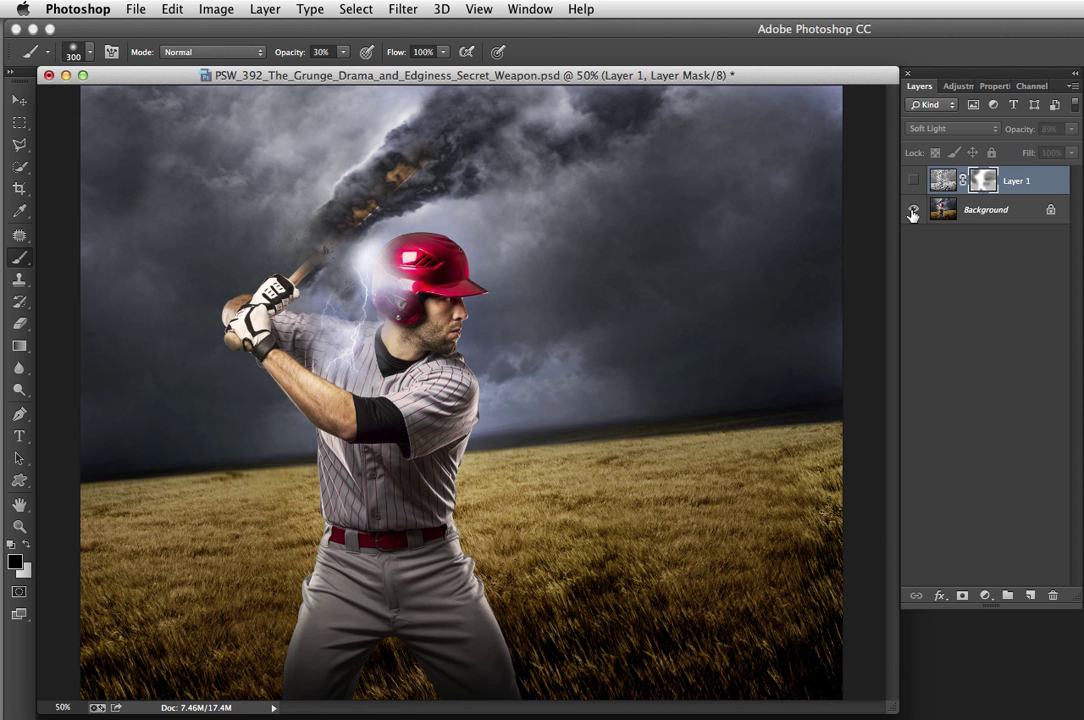
click(912, 180)
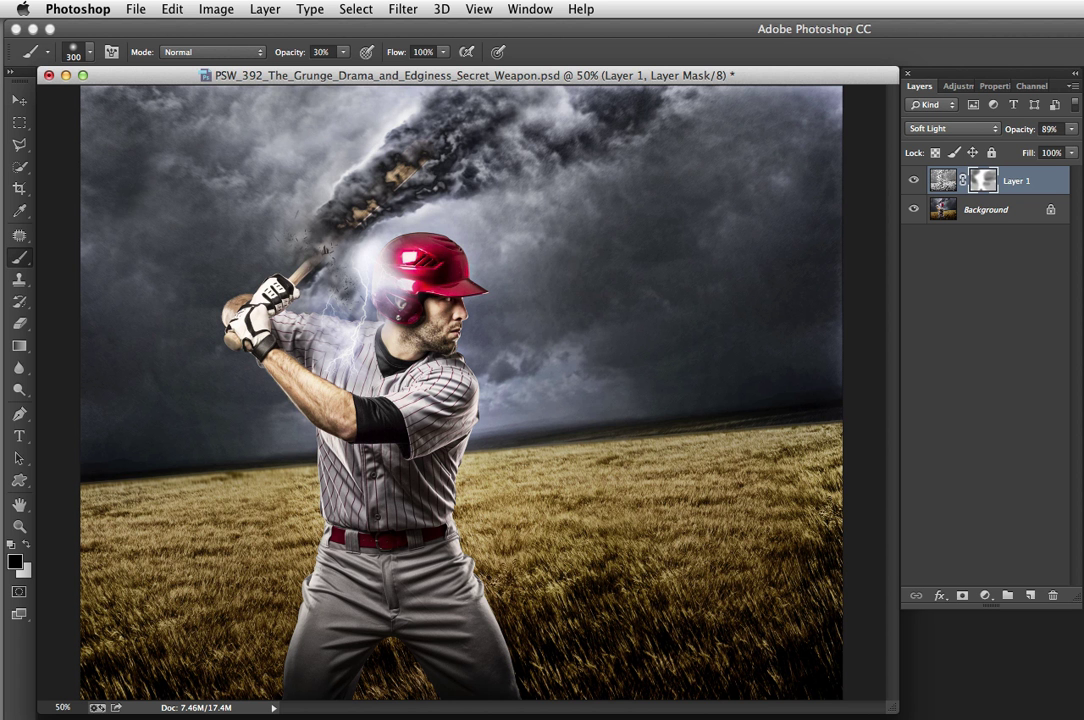